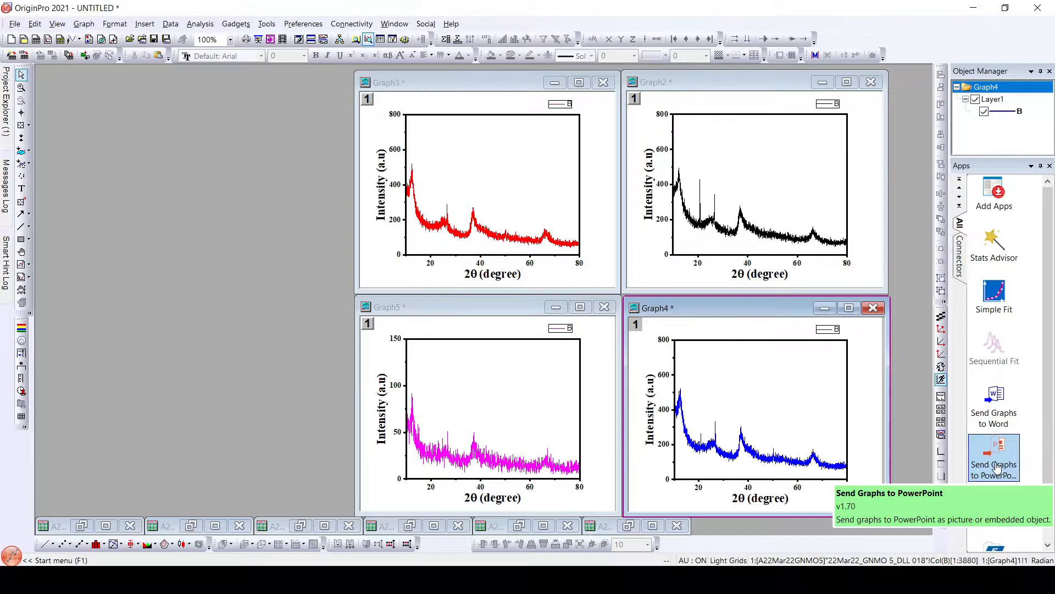
- Start the Send Graphs to PowerPoint app and review the listed graphs and the available graph selection choices
{"action": "left_click", "coordinate": [994, 459]}
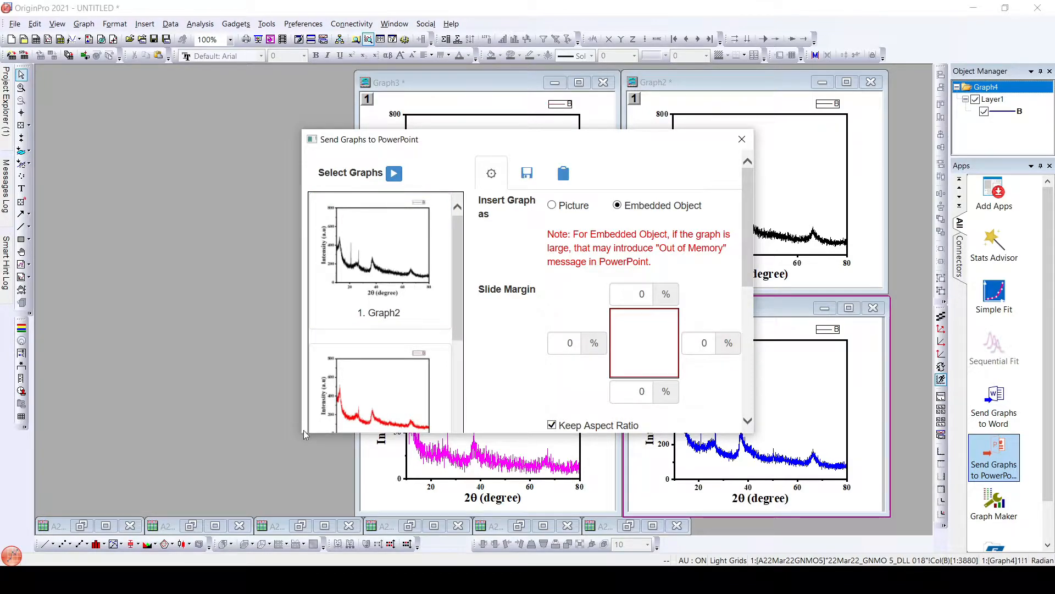
{"action": "scroll", "coordinate": [404, 264], "scroll_direction": "down", "scroll_amount": 3}
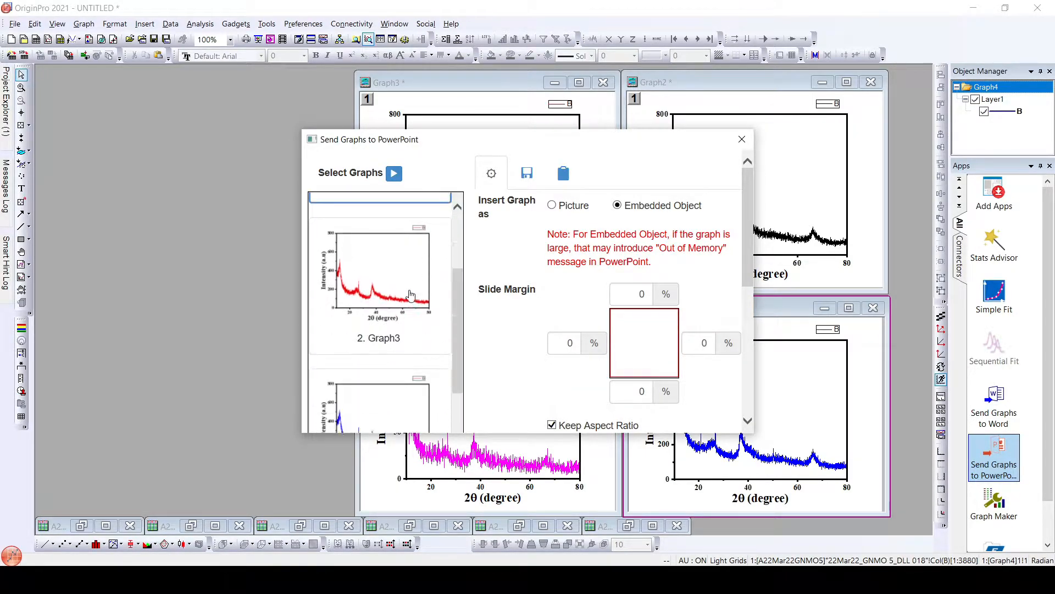
{"action": "scroll", "coordinate": [409, 295], "scroll_direction": "down", "scroll_amount": 5}
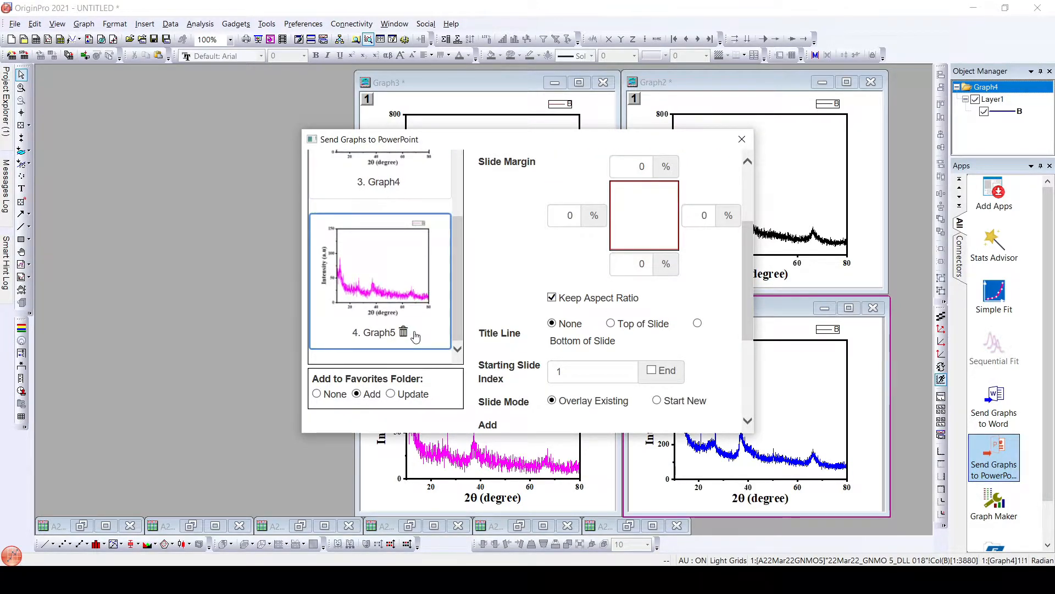
{"action": "scroll", "coordinate": [415, 337], "scroll_direction": "up", "scroll_amount": 5}
{"action": "scroll", "coordinate": [415, 336], "scroll_direction": "up", "scroll_amount": 5}
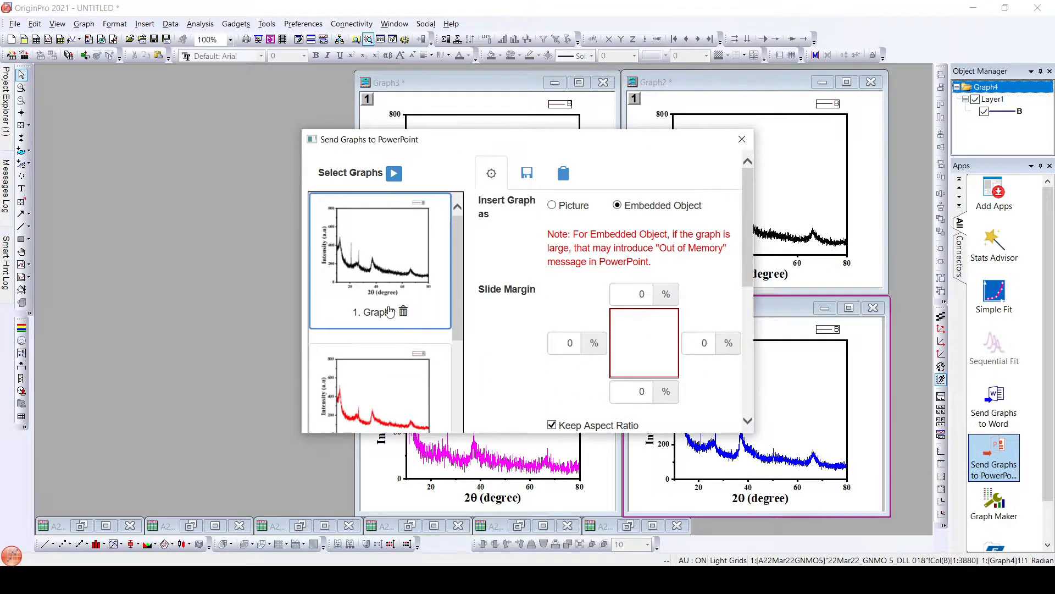
{"action": "left_click", "coordinate": [396, 175]}
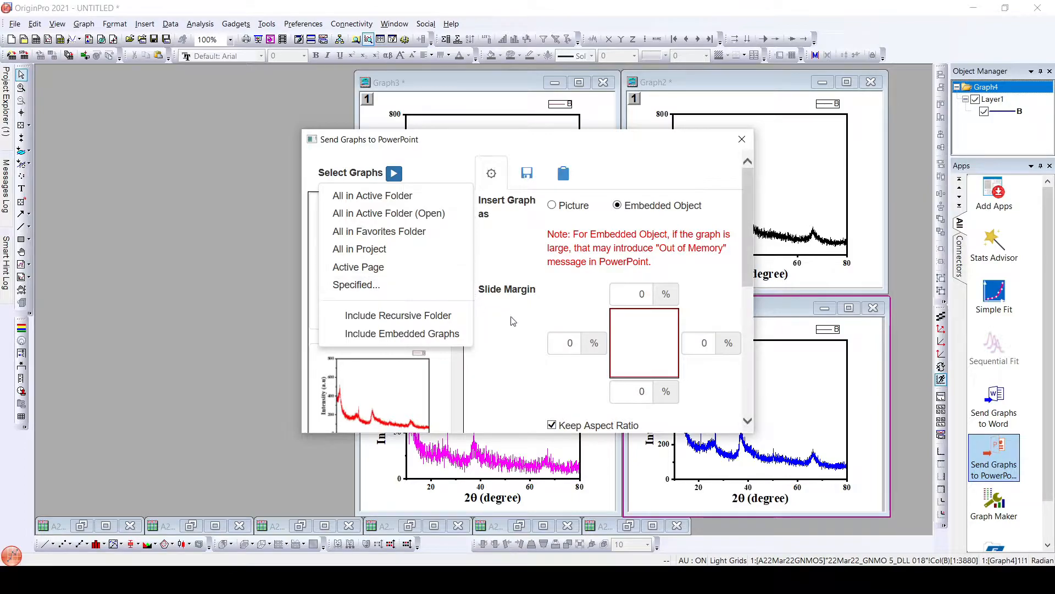
{"action": "left_click", "coordinate": [520, 259]}
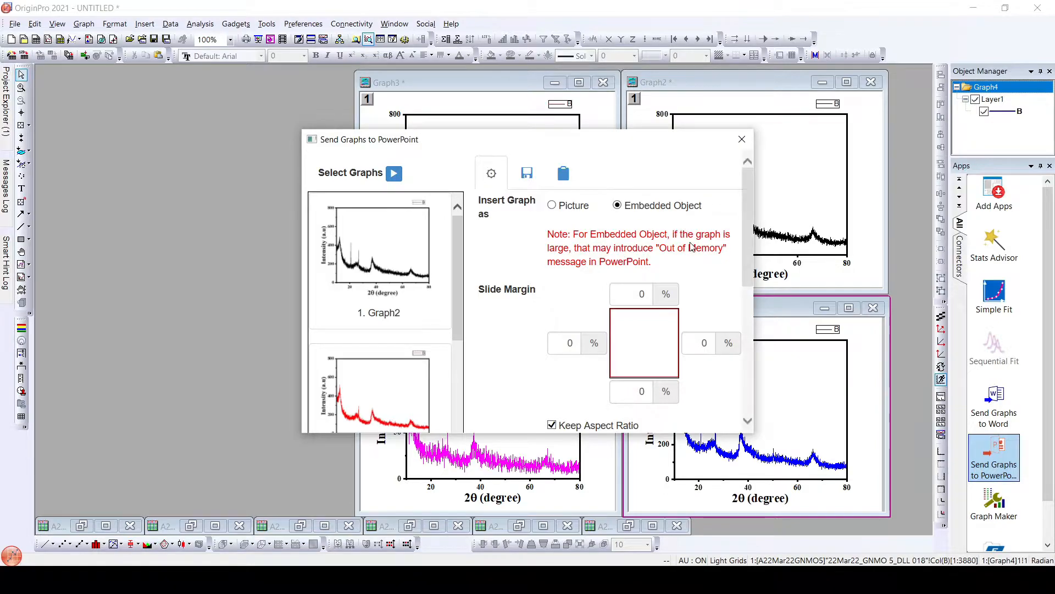
- Examine the export settings for slide margin, title line, slide mode and files, plus the options for saving and applying settings
{"action": "left_click_drag", "start_coordinate": [459, 317], "coordinate": [460, 413]}
{"action": "left_click_drag", "start_coordinate": [749, 218], "coordinate": [740, 336]}
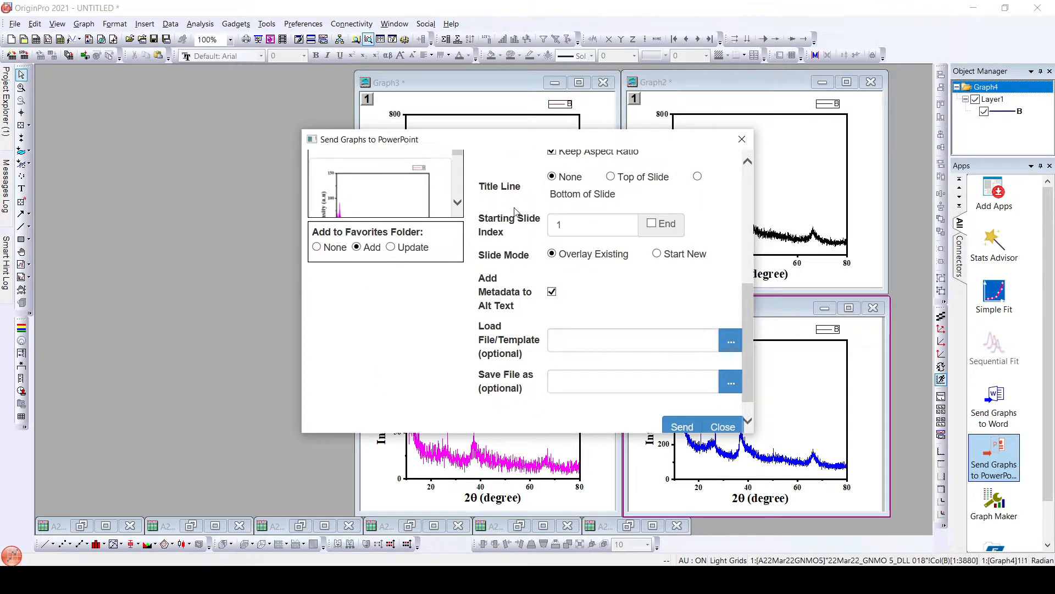
{"action": "scroll", "coordinate": [516, 212], "scroll_direction": "up", "scroll_amount": 1}
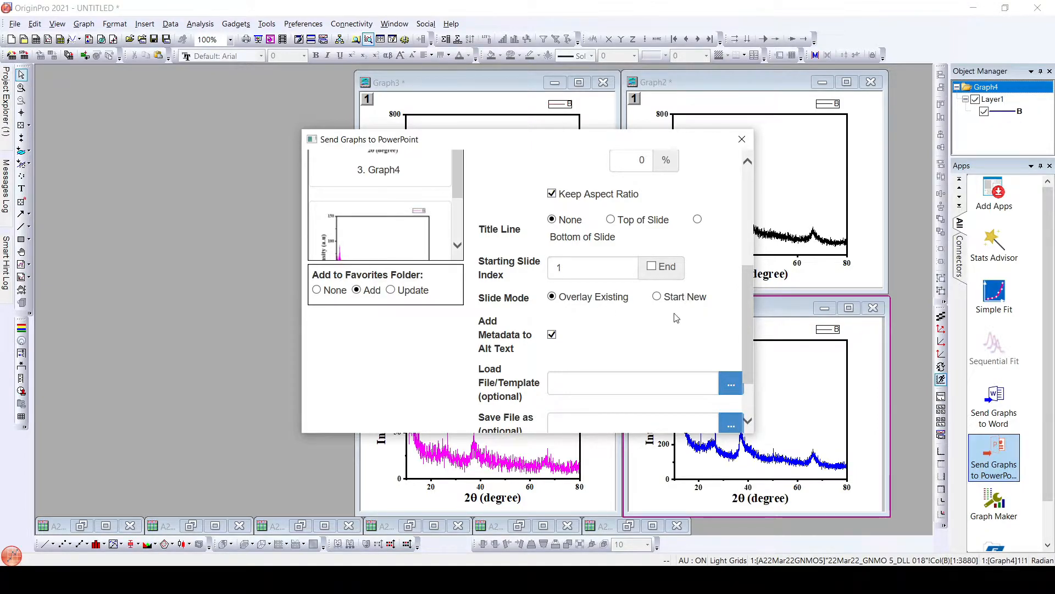
{"action": "scroll", "coordinate": [672, 320], "scroll_direction": "down", "scroll_amount": 1}
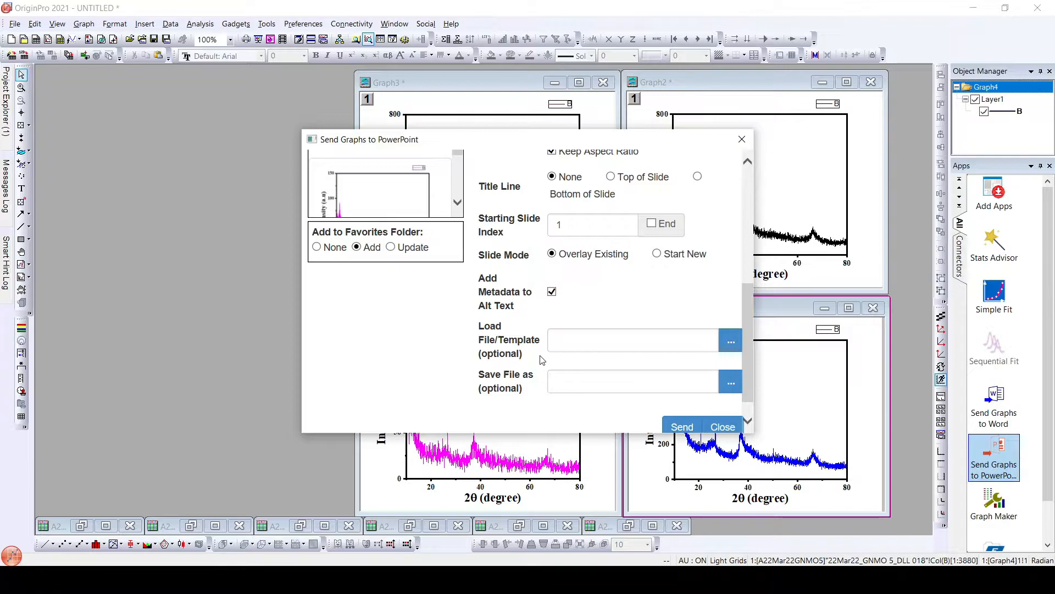
{"action": "scroll", "coordinate": [614, 359], "scroll_direction": "down", "scroll_amount": 1}
{"action": "scroll", "coordinate": [621, 341], "scroll_direction": "up", "scroll_amount": 8}
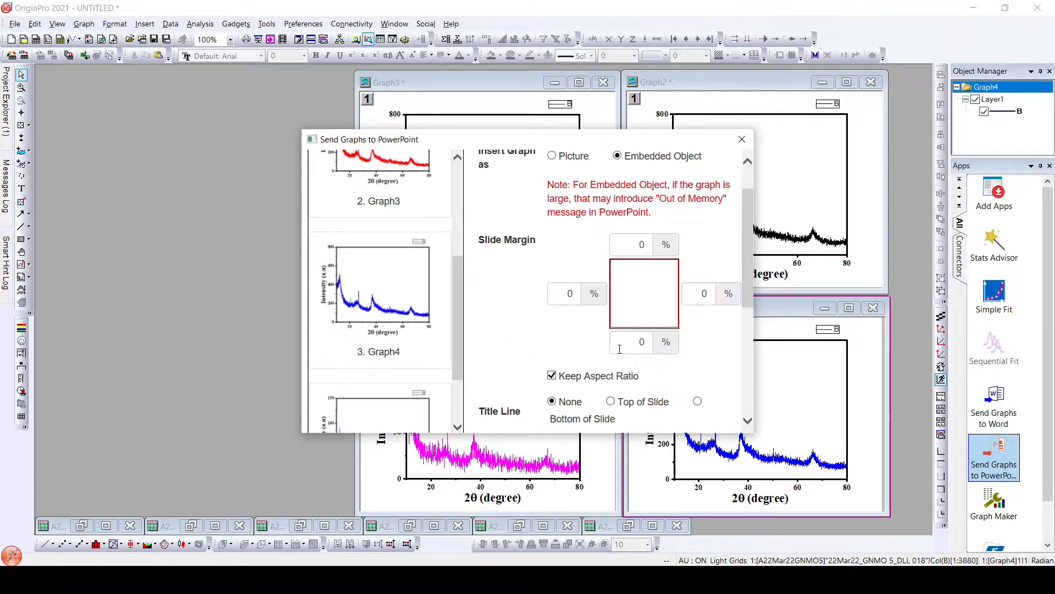
{"action": "left_click", "coordinate": [526, 174]}
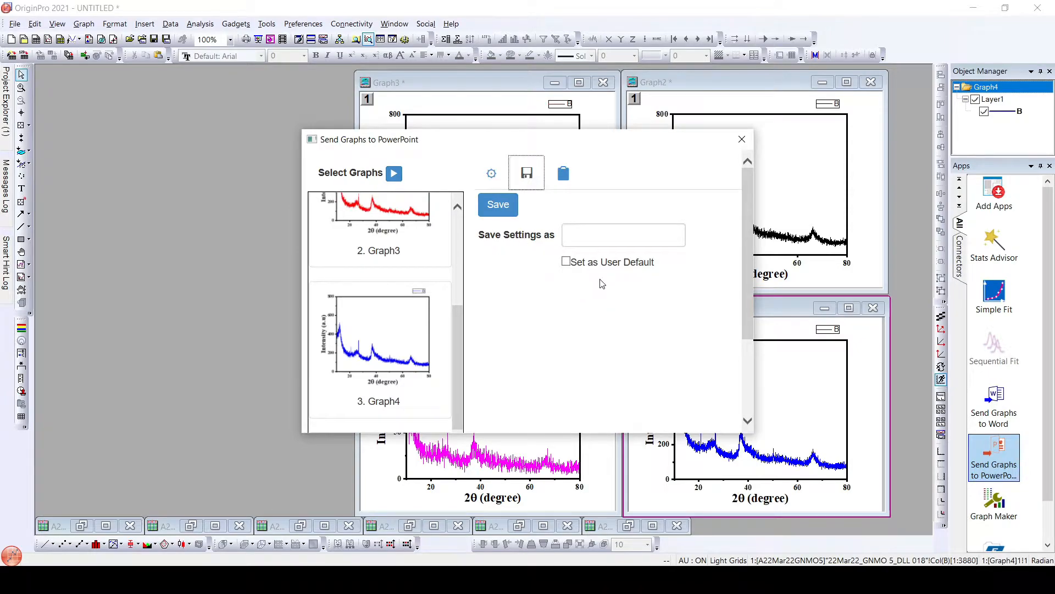
{"action": "left_click", "coordinate": [564, 175]}
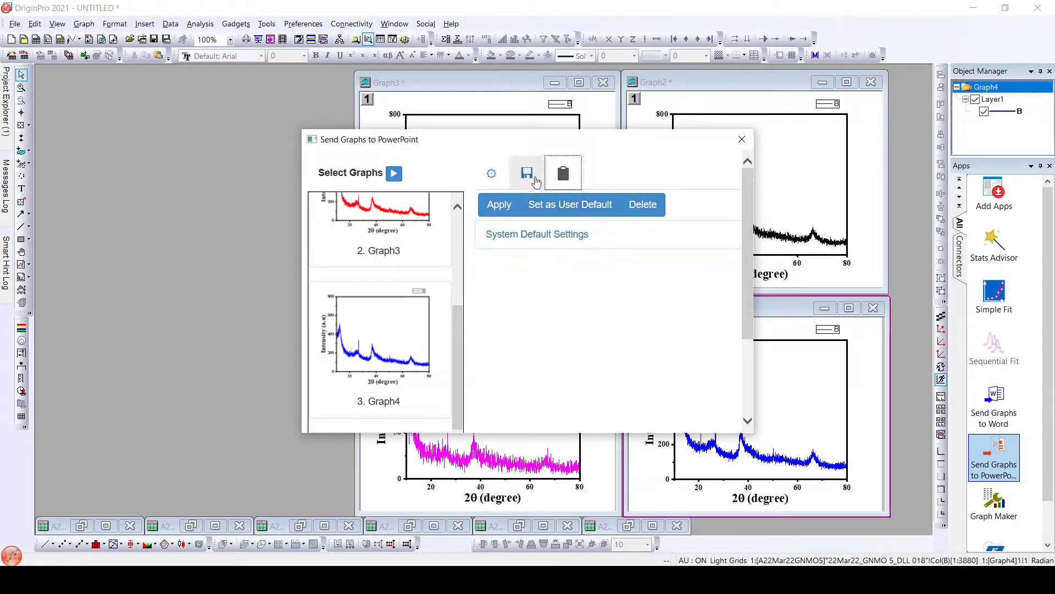
{"action": "left_click", "coordinate": [491, 174]}
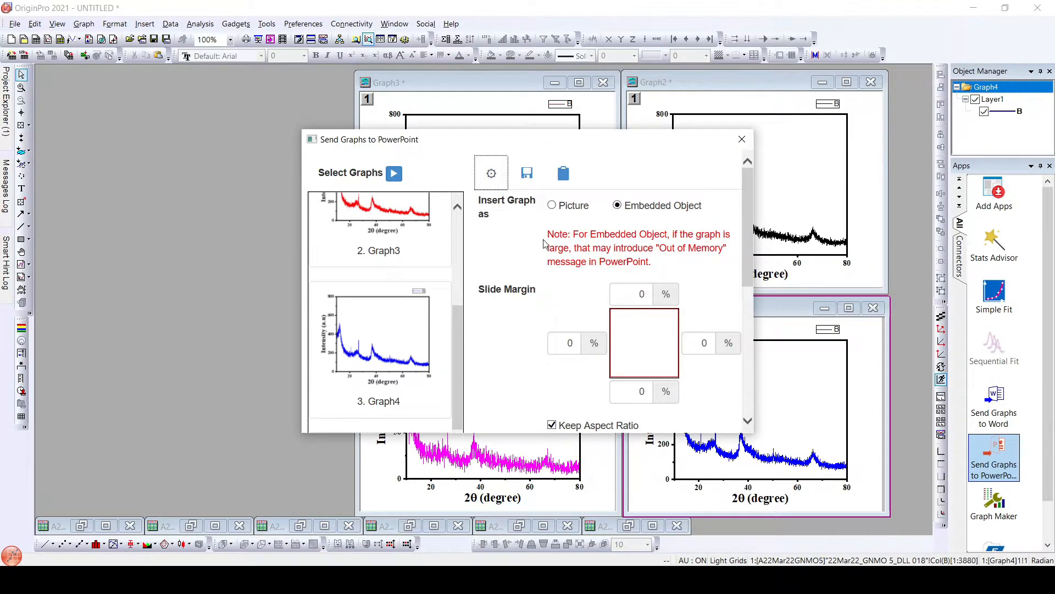
- Check which presentation file types can be loaded as a template, without choosing one
{"action": "scroll", "coordinate": [558, 247], "scroll_direction": "down", "scroll_amount": 5}
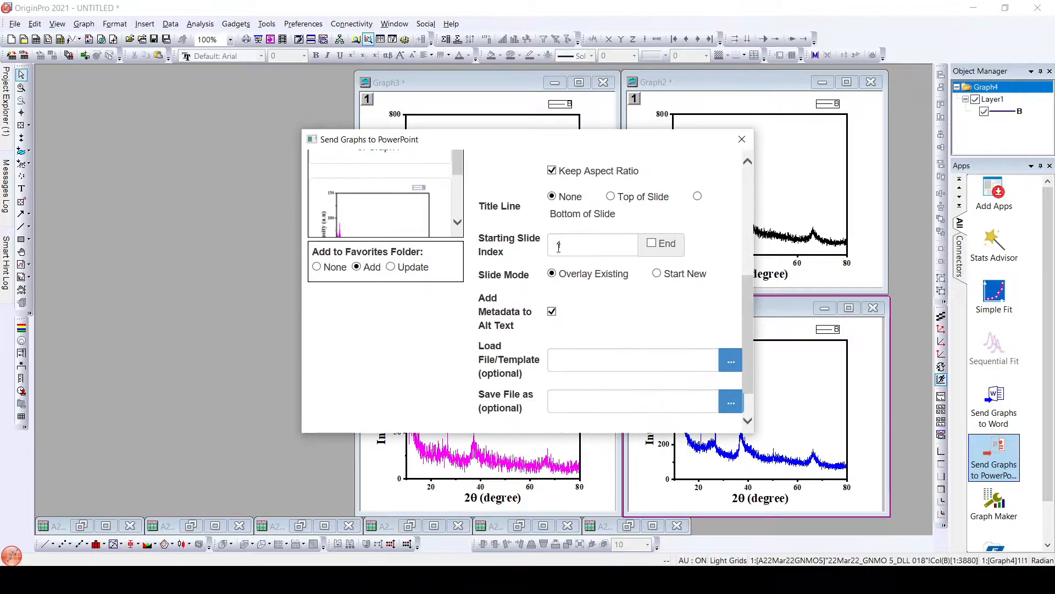
{"action": "left_click", "coordinate": [732, 365]}
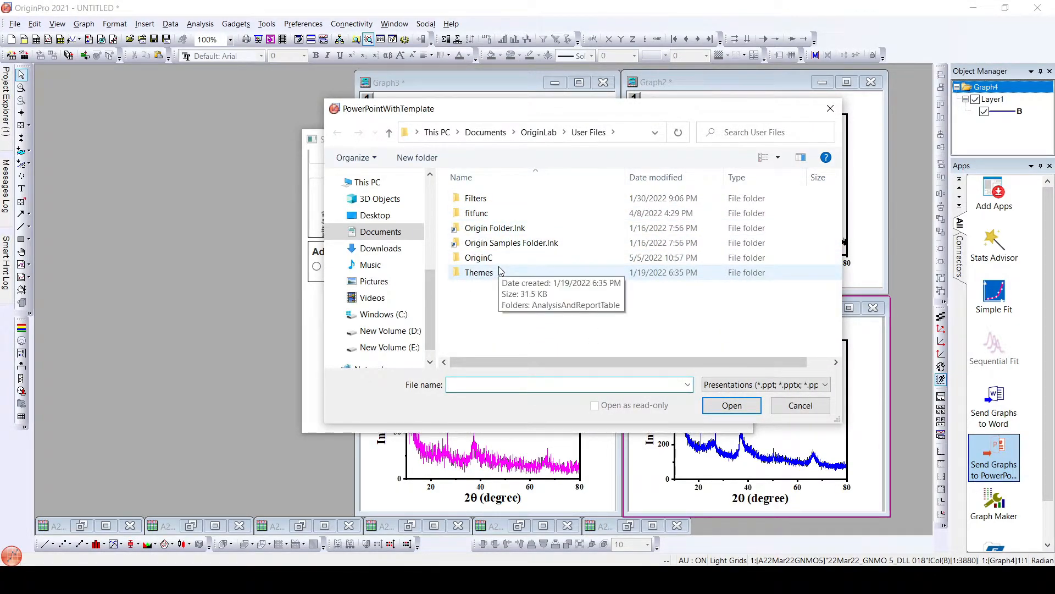
{"action": "left_click", "coordinate": [796, 385]}
{"action": "left_click", "coordinate": [796, 385]}
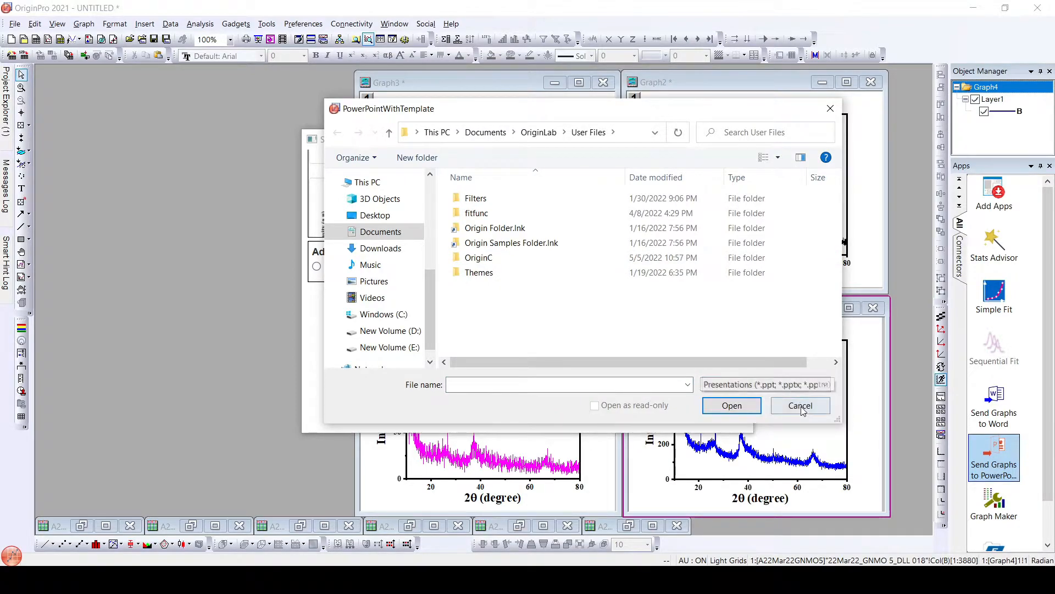
{"action": "left_click", "coordinate": [801, 406]}
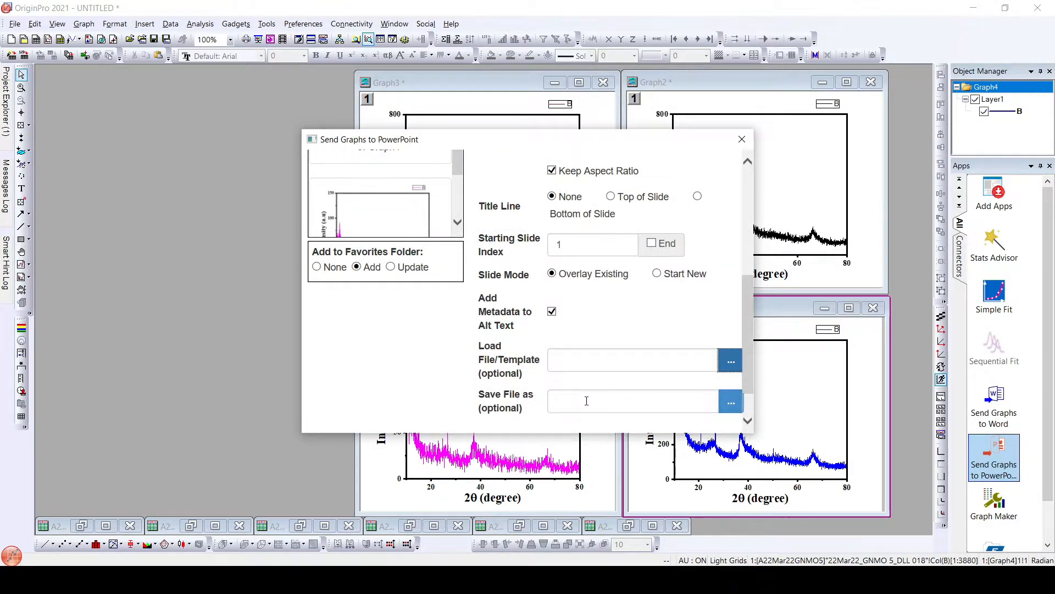
- Set the output presentation's file name to XRD in the OriginLab User Files folder
{"action": "left_click", "coordinate": [733, 404]}
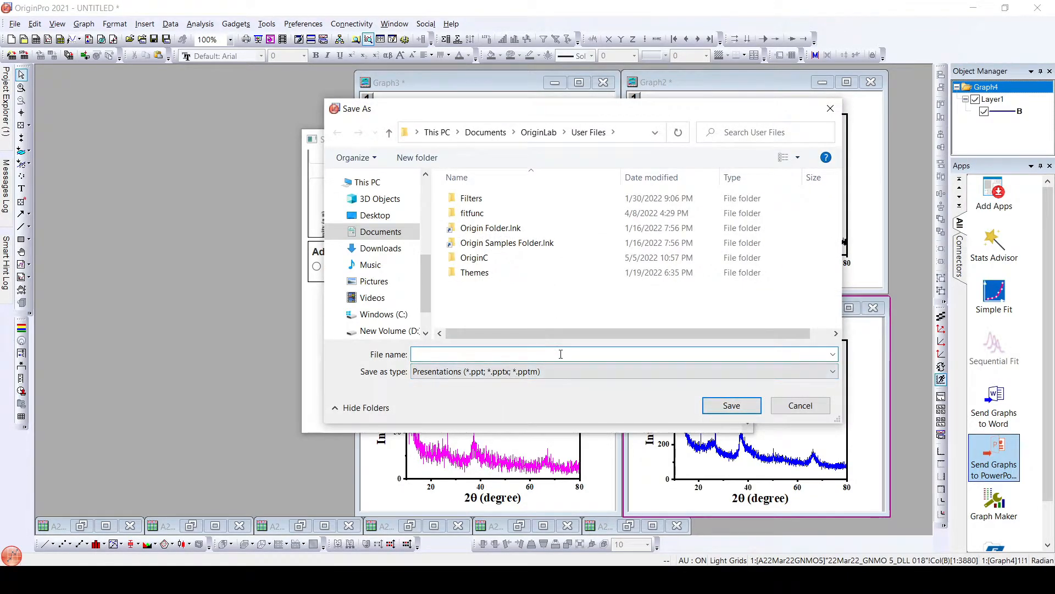
{"action": "type", "text": "XRD"}
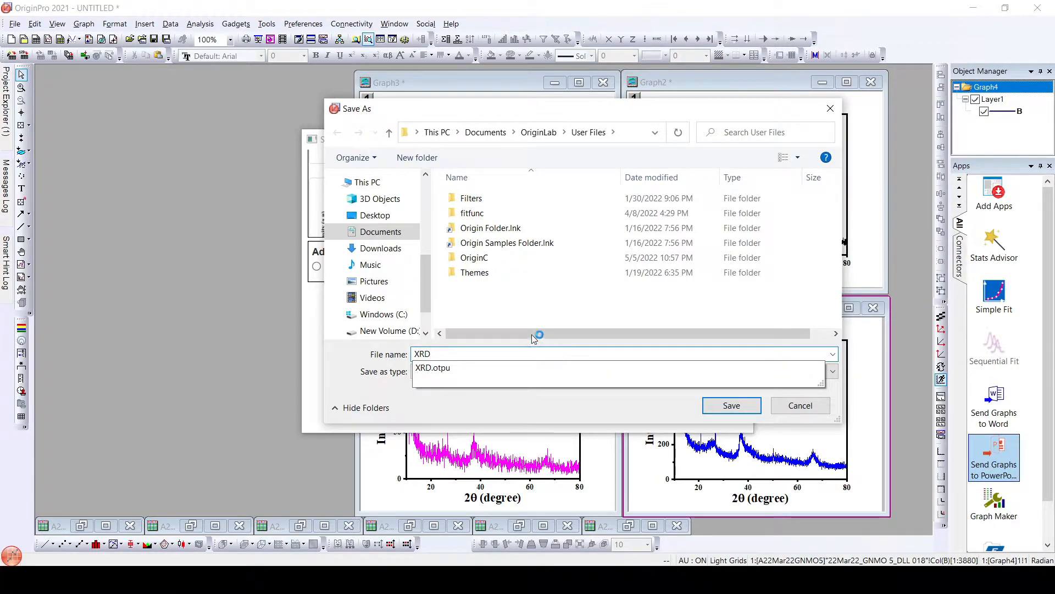
{"action": "left_click", "coordinate": [540, 305]}
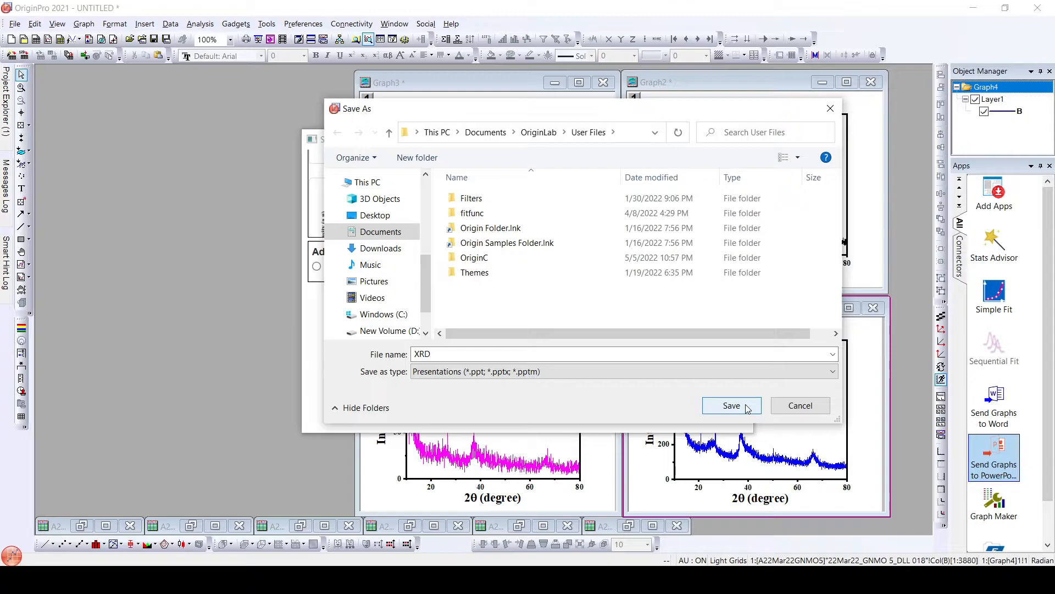
{"action": "scroll", "coordinate": [428, 322], "scroll_direction": "down", "scroll_amount": 3}
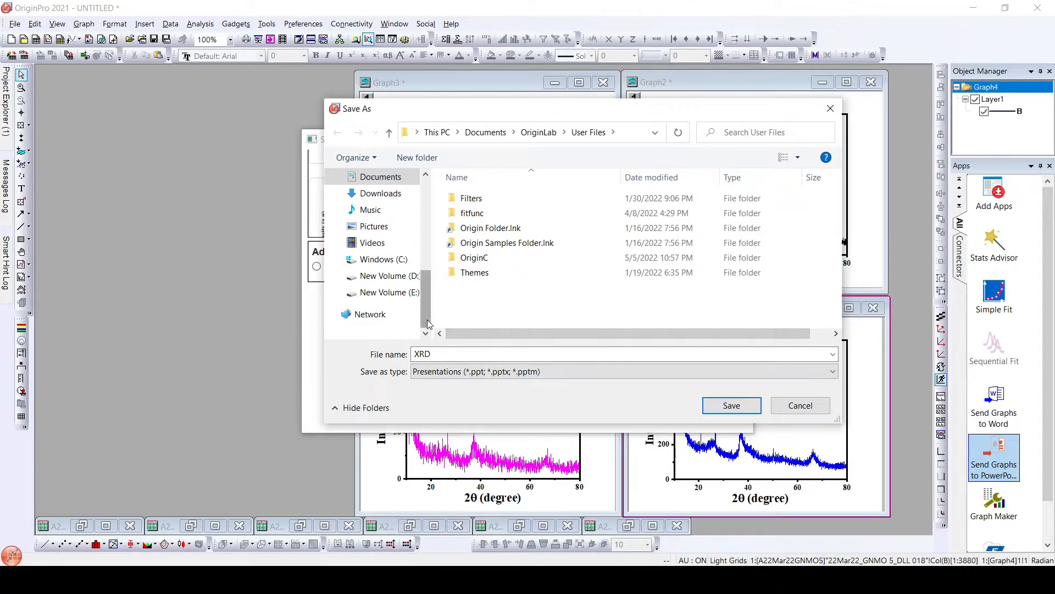
{"action": "left_click_drag", "start_coordinate": [429, 324], "coordinate": [440, 244]}
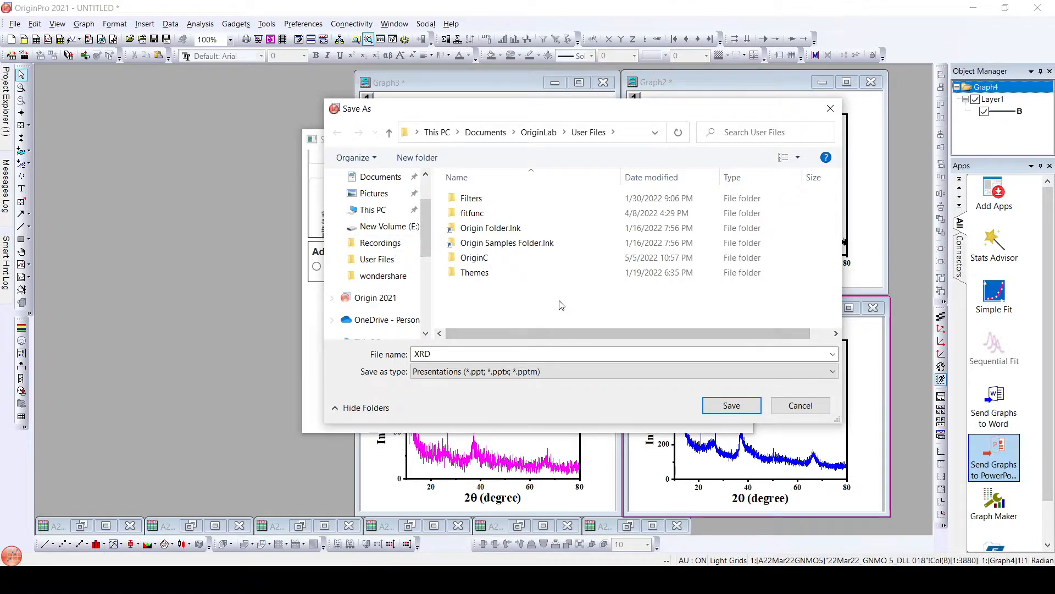
{"action": "left_click", "coordinate": [732, 405]}
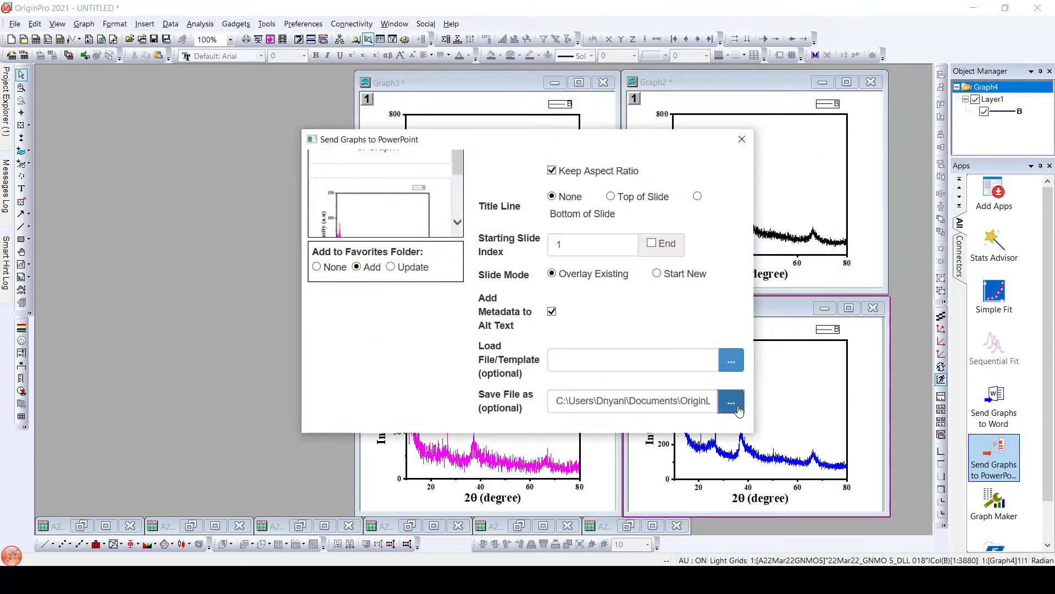
- Send the graphs to PowerPoint as embedded objects, retrying if the server is busy
{"action": "scroll", "coordinate": [545, 398], "scroll_direction": "down", "scroll_amount": 1}
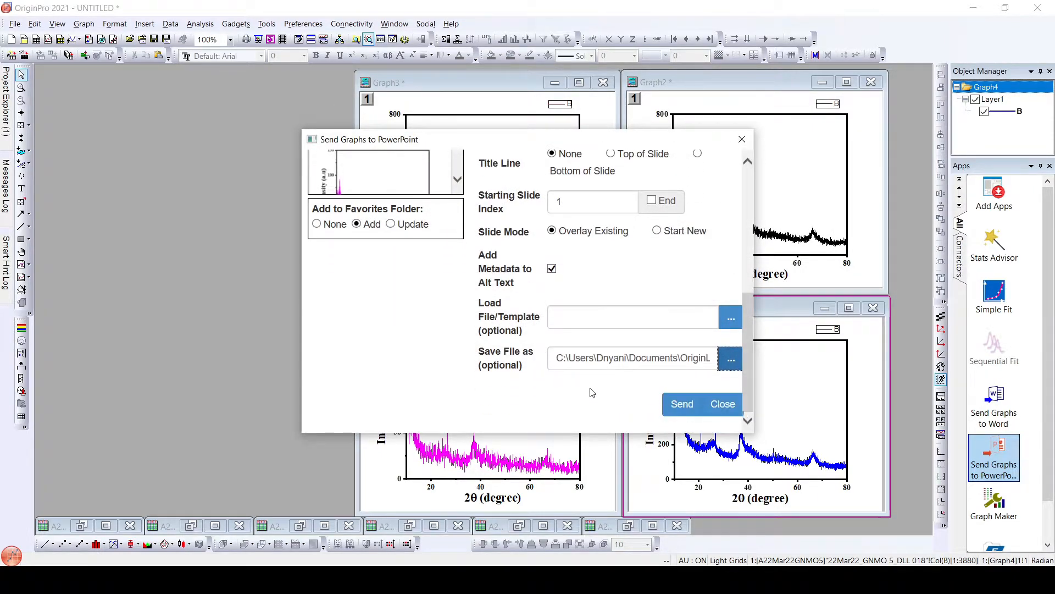
{"action": "left_click", "coordinate": [689, 411]}
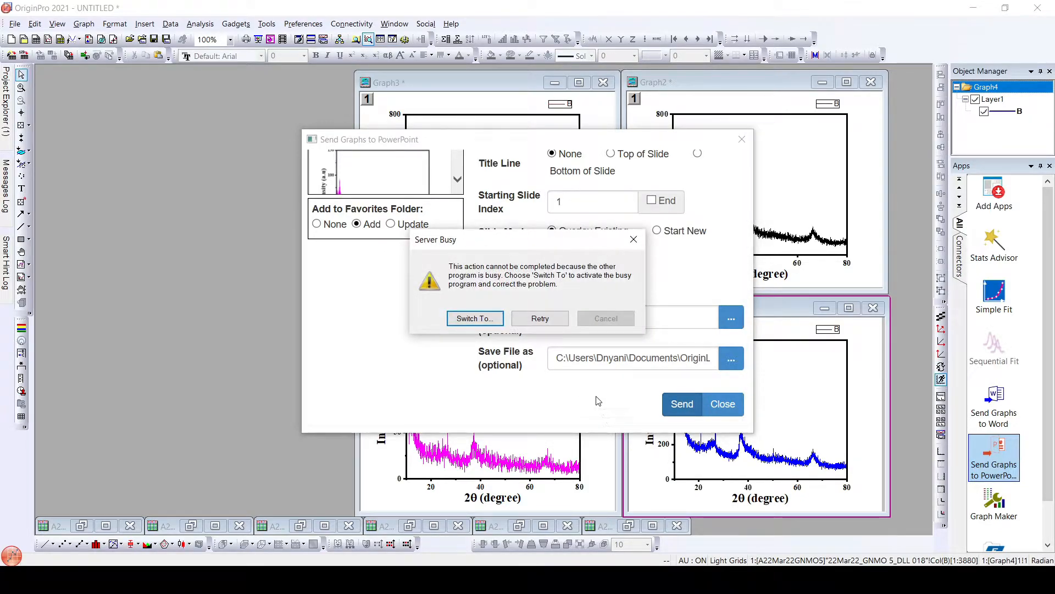
{"action": "left_click", "coordinate": [539, 319]}
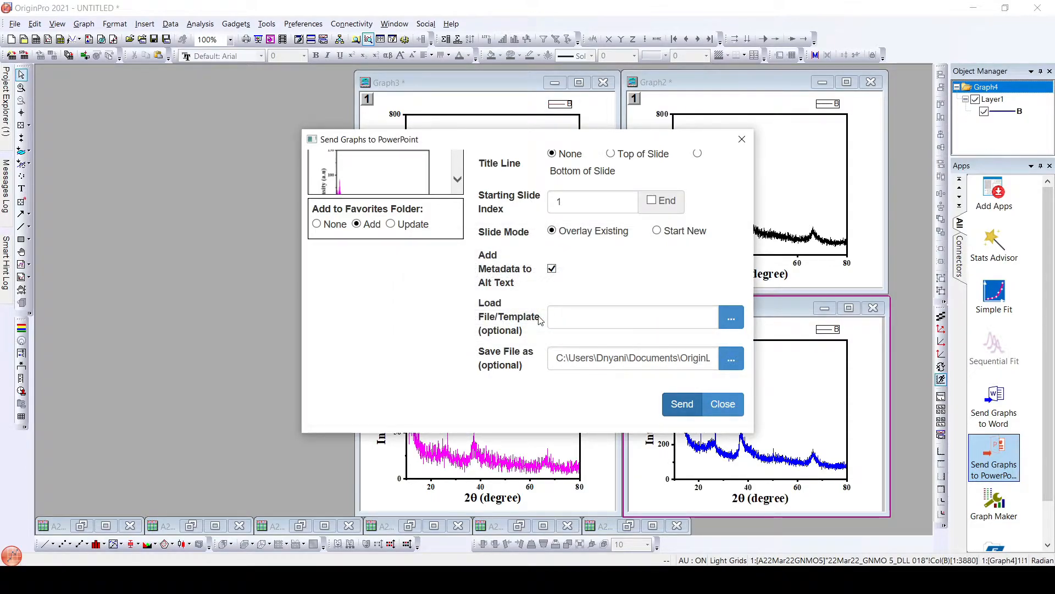
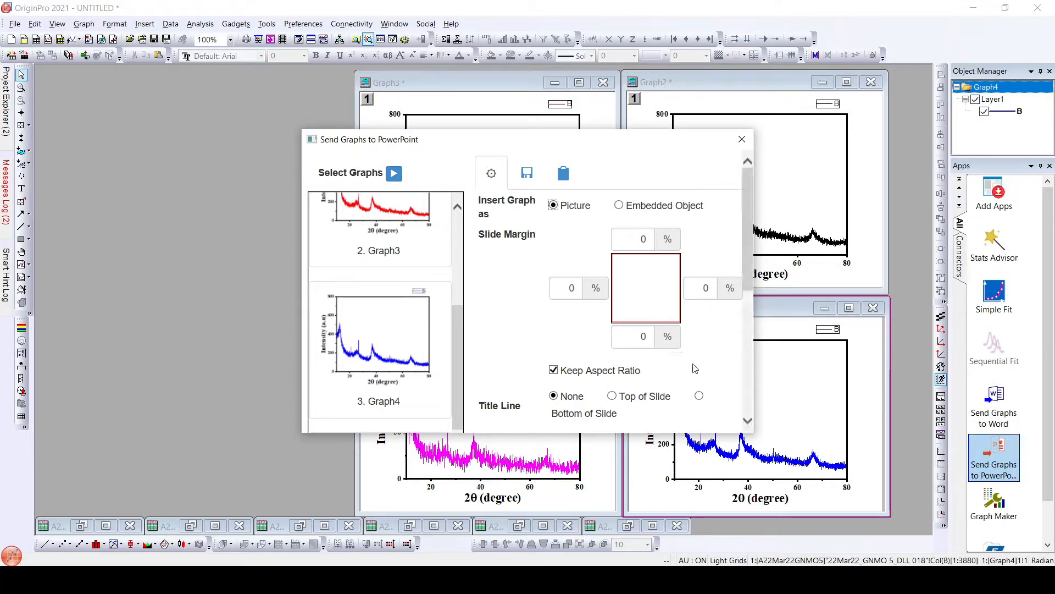
- Send the graphs to PowerPoint as pictures and switch to the Presentation2 window in PowerPoint
{"action": "left_click_drag", "start_coordinate": [743, 282], "coordinate": [737, 391]}
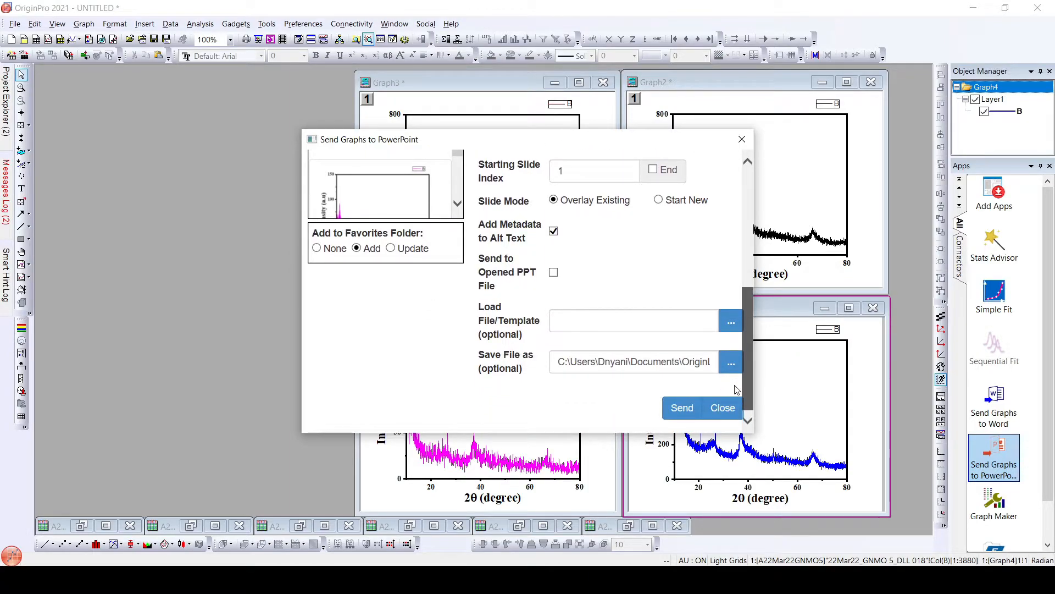
{"action": "left_click", "coordinate": [681, 413]}
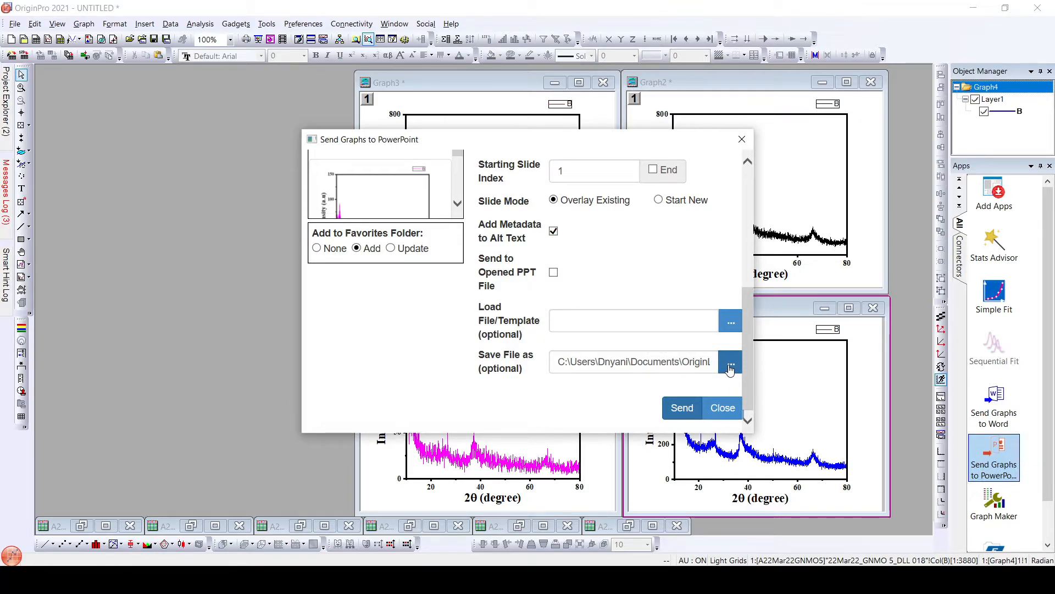
{"action": "left_click", "coordinate": [551, 542]}
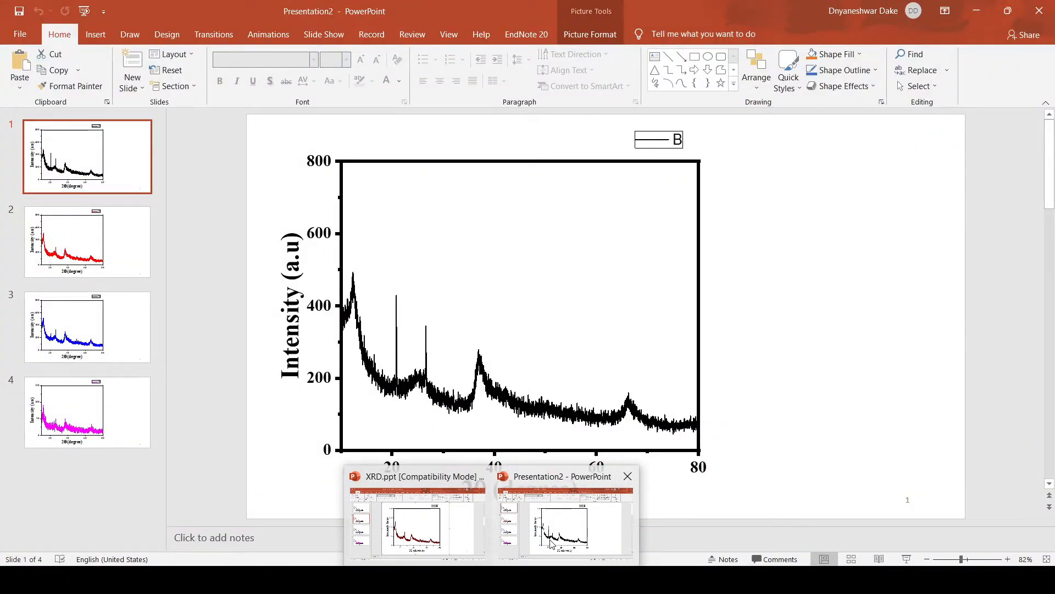
- Check that slide 1's graph is a picture, and move the red graph picture on slide 2 toward the slide's middle
{"action": "left_click", "coordinate": [548, 329]}
{"action": "double_click", "coordinate": [549, 329]}
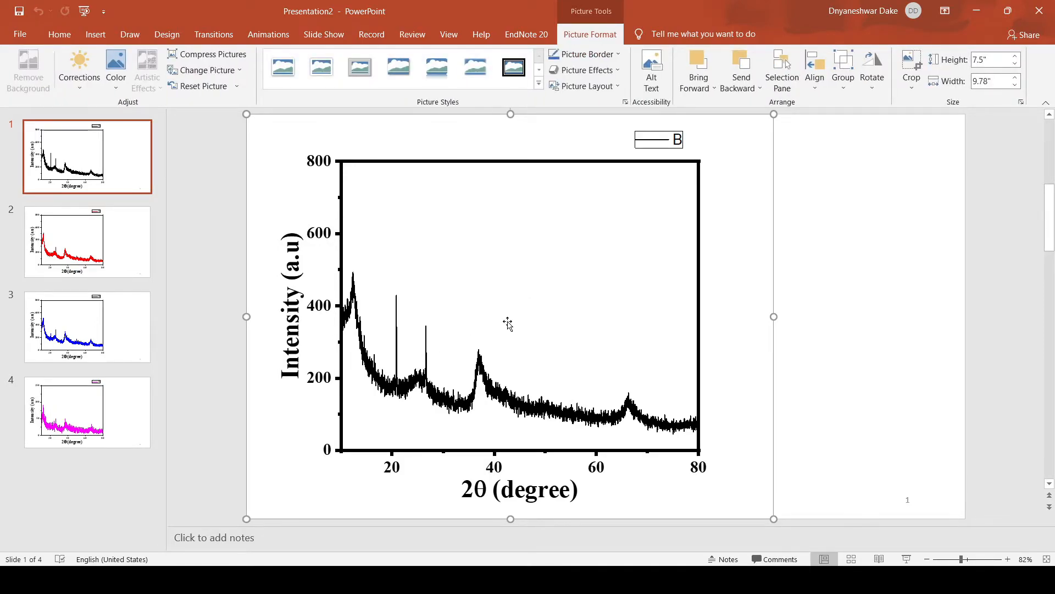
{"action": "left_click", "coordinate": [77, 258]}
{"action": "double_click", "coordinate": [540, 264]}
{"action": "left_click_drag", "start_coordinate": [540, 263], "coordinate": [600, 267]}
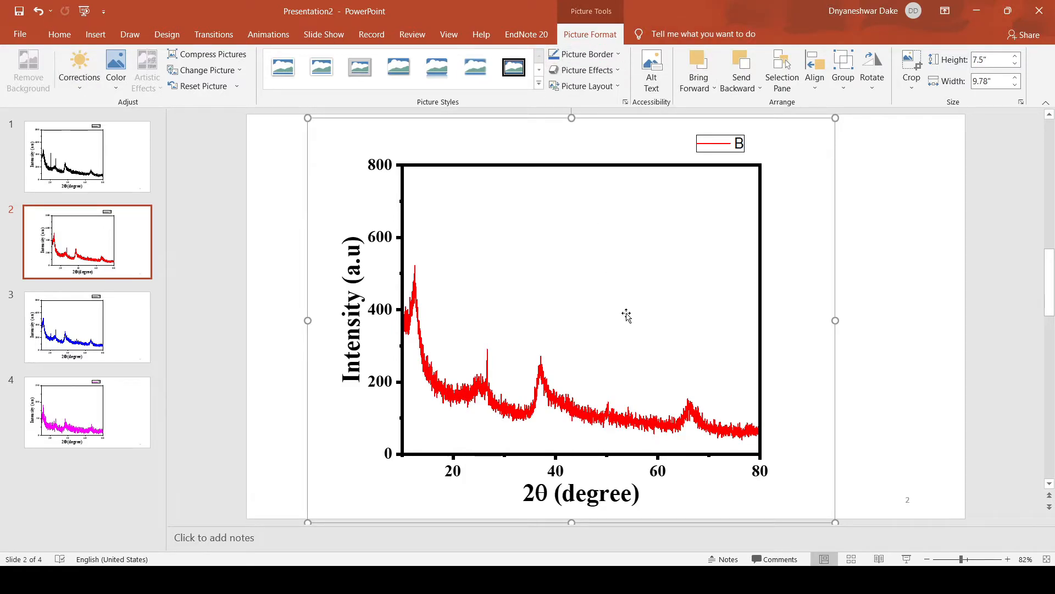
{"action": "left_click_drag", "start_coordinate": [626, 313], "coordinate": [618, 312]}
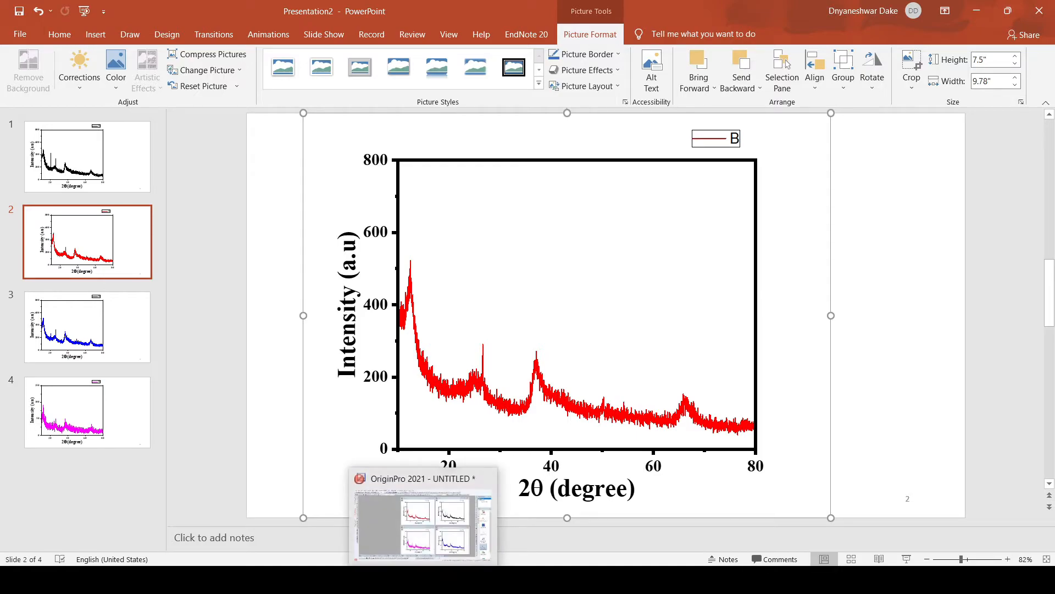
- Switch back to OriginPro and close the Send Graphs to PowerPoint dialog
{"action": "left_click", "coordinate": [424, 578]}
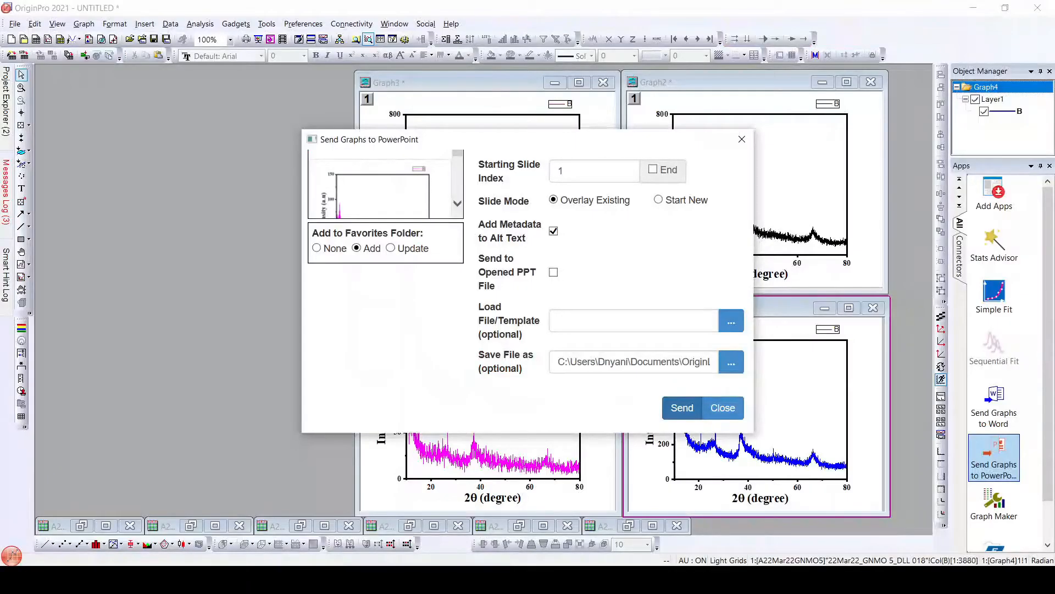
{"action": "left_click", "coordinate": [720, 408]}
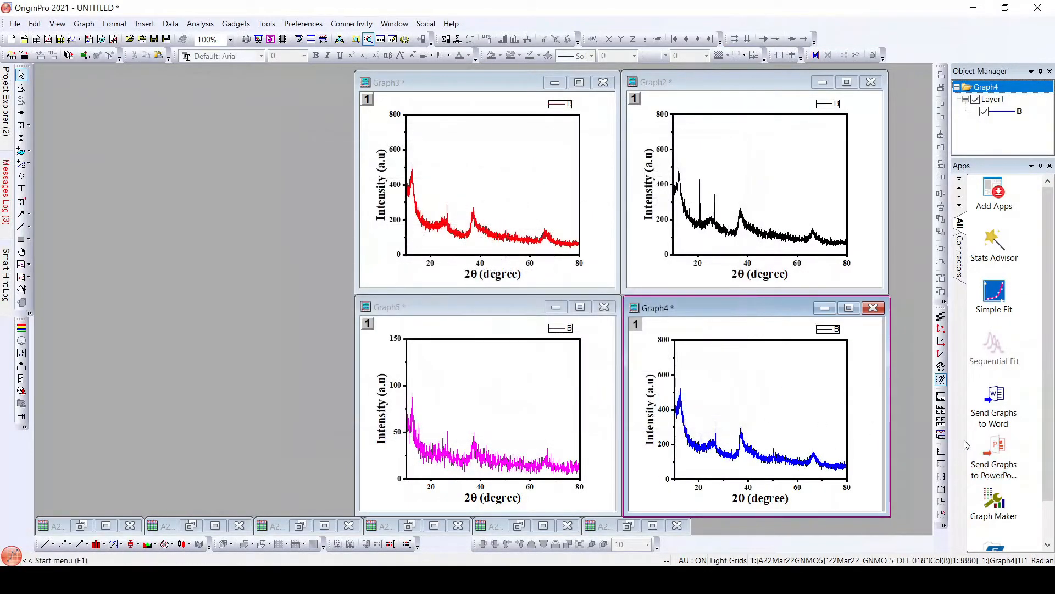
- Send all graphs in the active folder to Word as embedded objects, retrying while the server is busy
{"action": "left_click", "coordinate": [994, 419]}
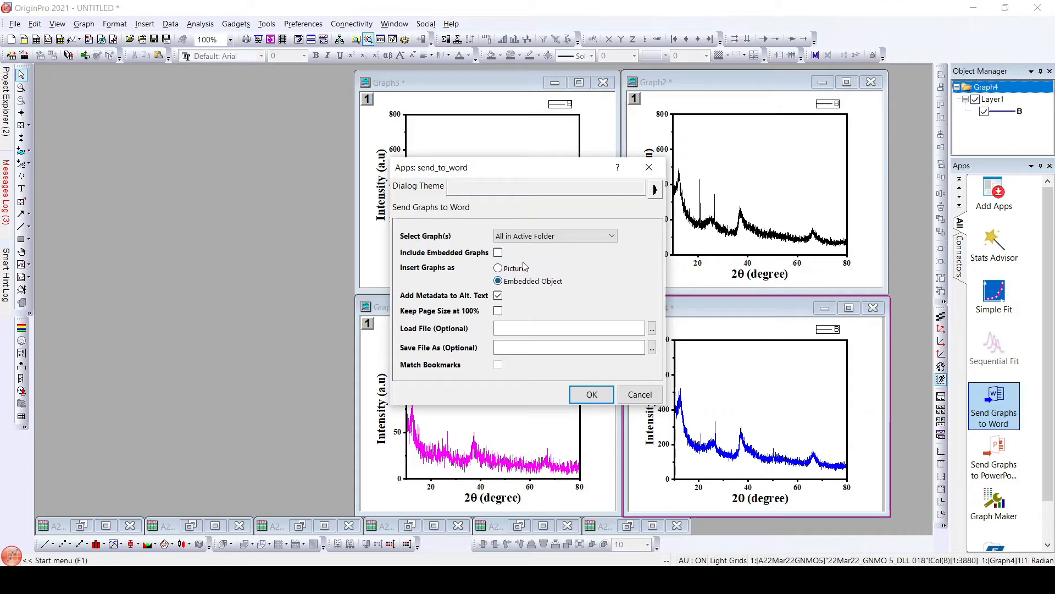
{"action": "left_click", "coordinate": [576, 240]}
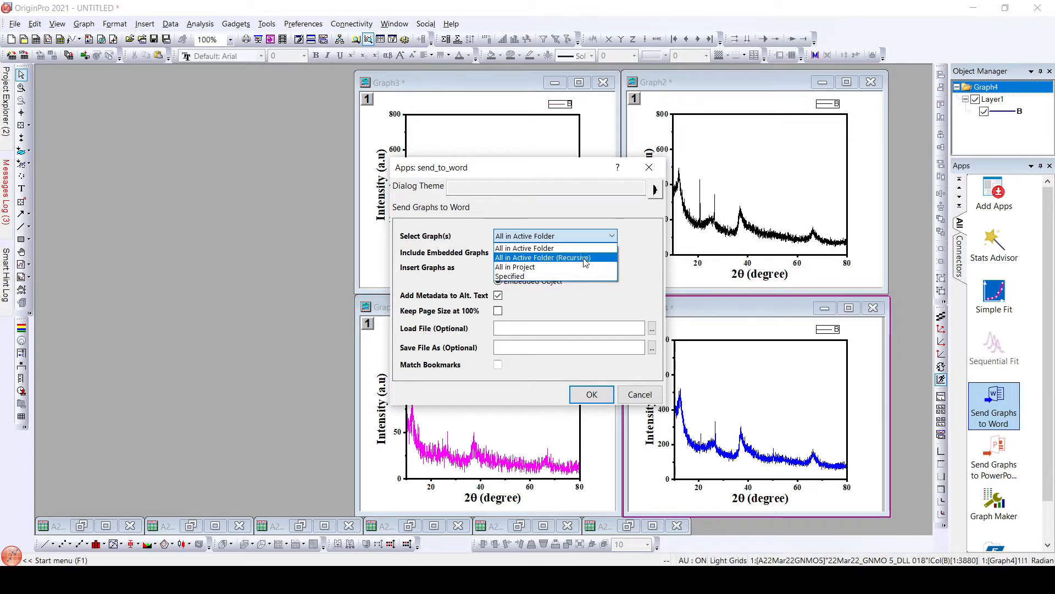
{"action": "left_click", "coordinate": [579, 299]}
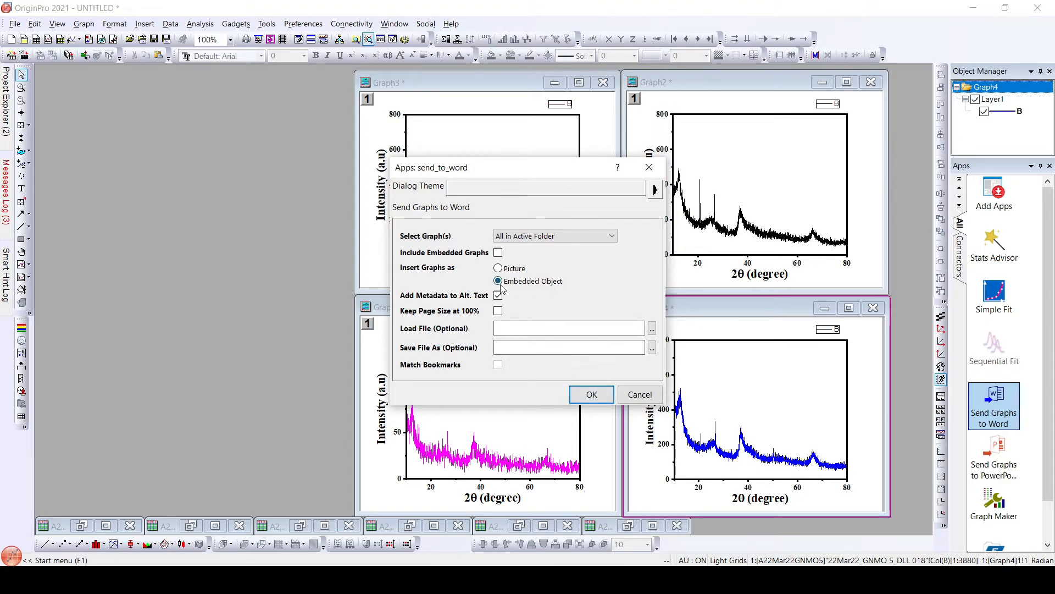
{"action": "left_click", "coordinate": [593, 395]}
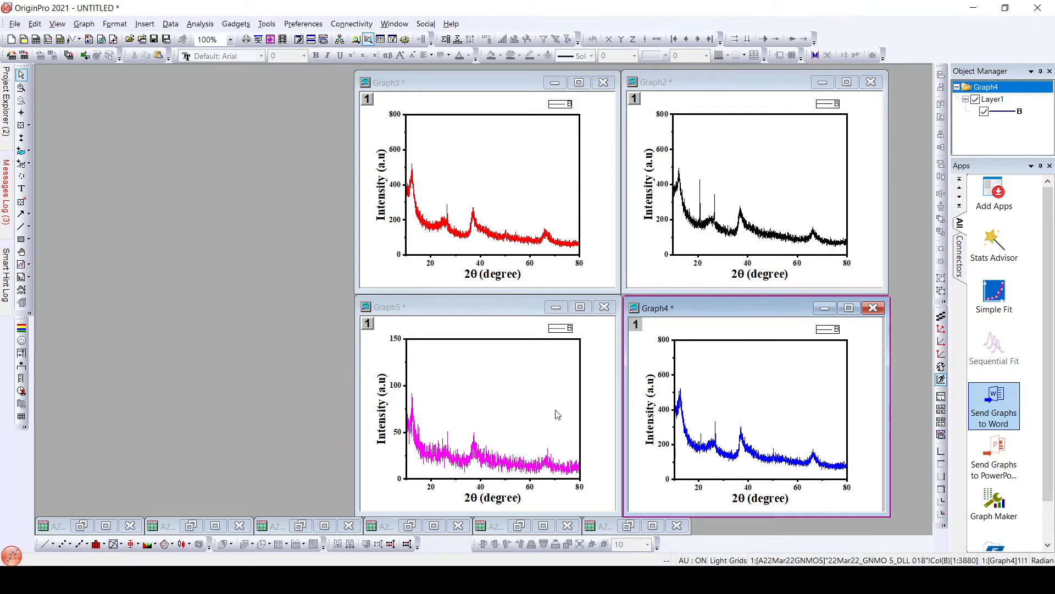
{"action": "left_click", "coordinate": [540, 318]}
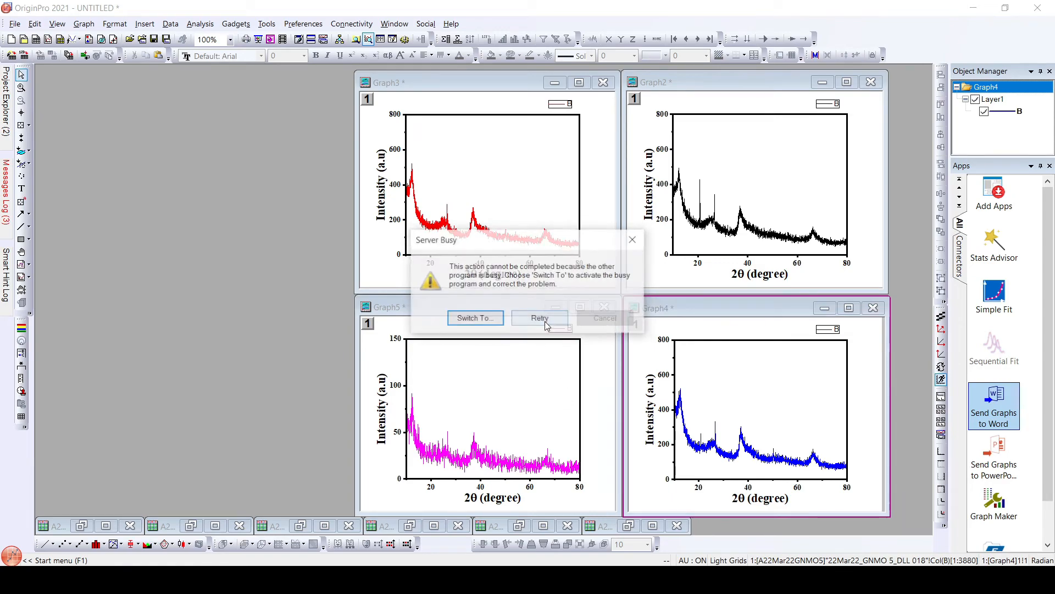
{"action": "left_click", "coordinate": [540, 319]}
{"action": "left_click", "coordinate": [541, 321]}
{"action": "left_click", "coordinate": [541, 321]}
{"action": "left_click", "coordinate": [541, 321]}
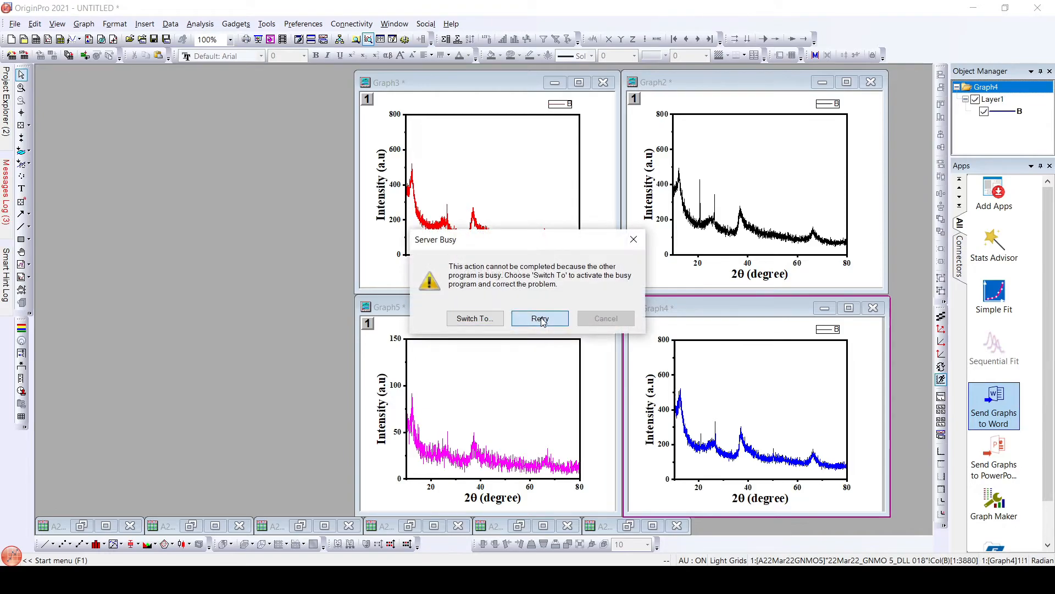
{"action": "left_click", "coordinate": [542, 321]}
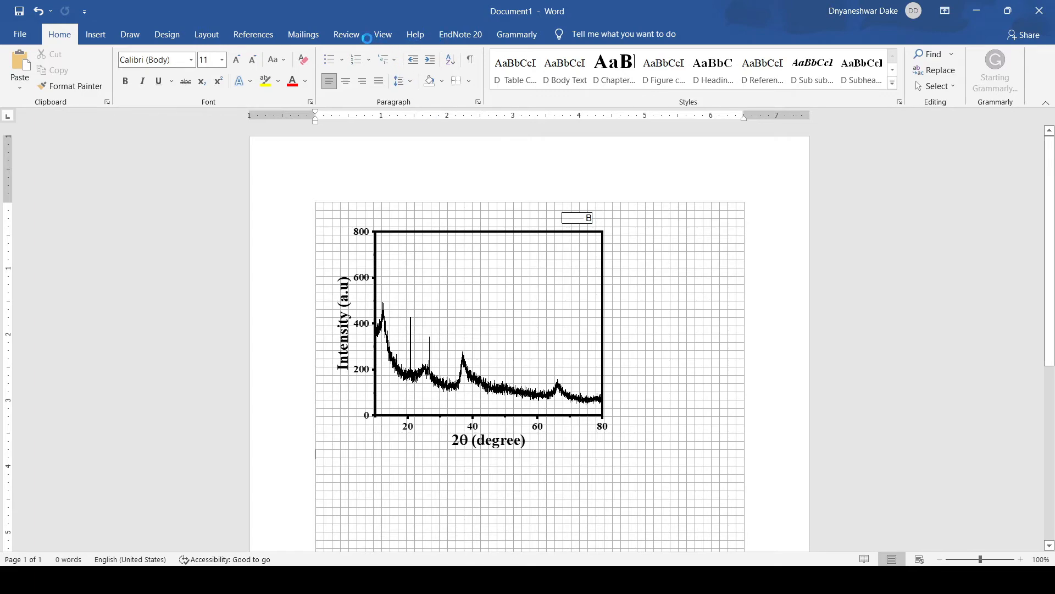
- Look through the exported black and red graphs in the Word document
{"action": "left_click", "coordinate": [601, 229]}
{"action": "scroll", "coordinate": [600, 228], "scroll_direction": "down", "scroll_amount": 6}
{"action": "scroll", "coordinate": [619, 295], "scroll_direction": "up", "scroll_amount": 6}
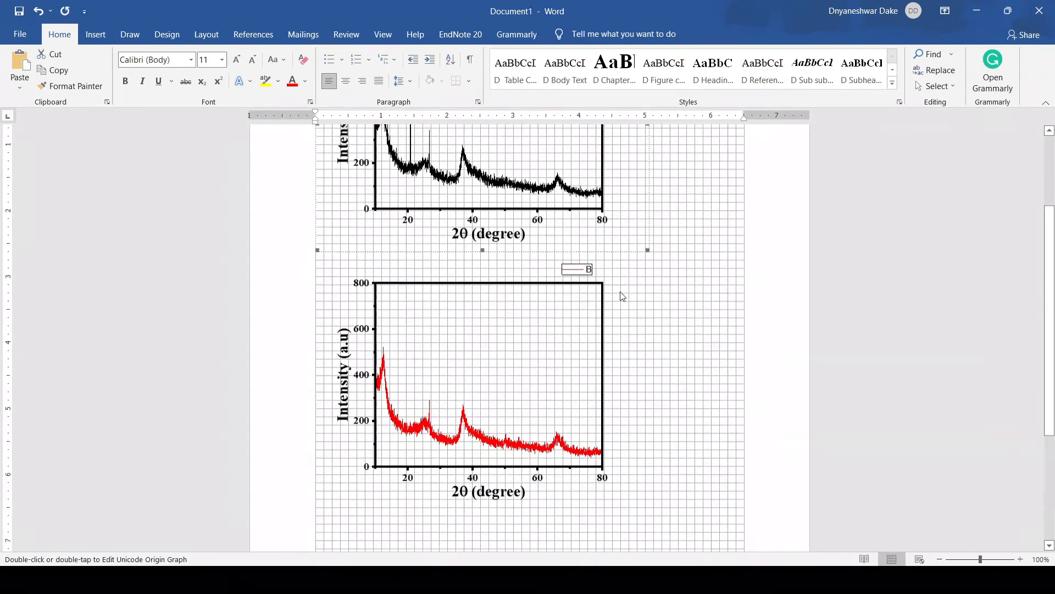
{"action": "scroll", "coordinate": [625, 294], "scroll_direction": "down", "scroll_amount": 6}
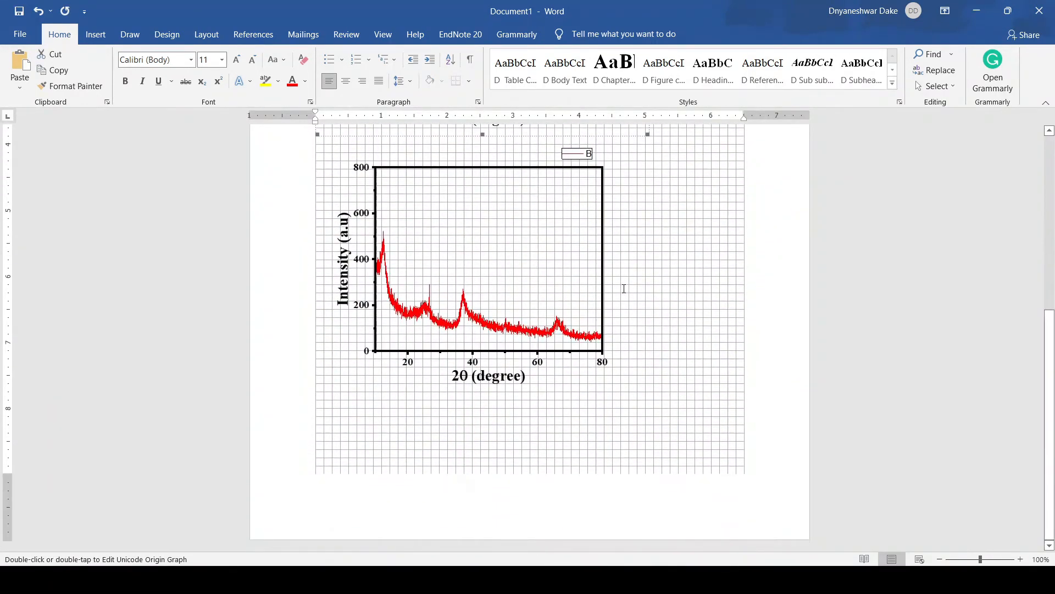
{"action": "scroll", "coordinate": [625, 289], "scroll_direction": "up", "scroll_amount": 6}
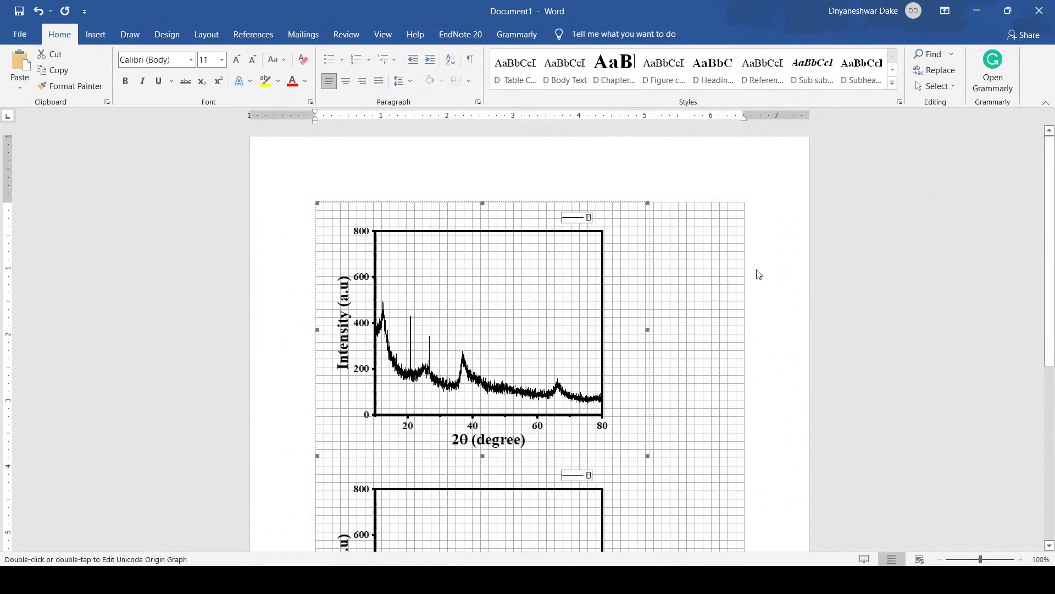
{"action": "scroll", "coordinate": [754, 280], "scroll_direction": "down", "scroll_amount": 2}
{"action": "left_click", "coordinate": [751, 287]}
{"action": "scroll", "coordinate": [751, 290], "scroll_direction": "down", "scroll_amount": 4}
{"action": "scroll", "coordinate": [750, 292], "scroll_direction": "up", "scroll_amount": 5}
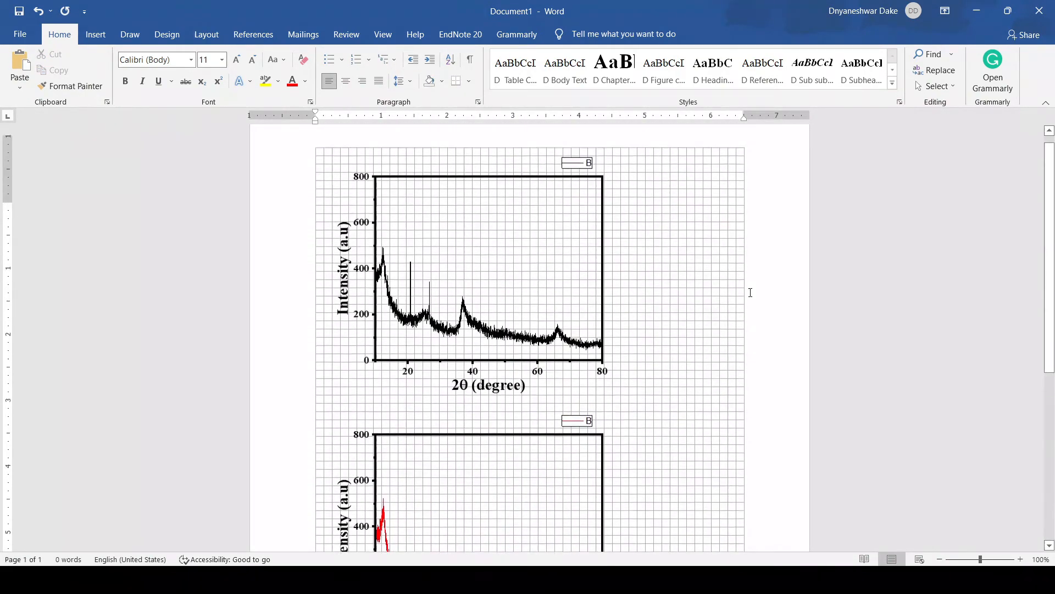
- Hide the page gridlines in the Word document and check the graphs without them
{"action": "left_click", "coordinate": [383, 35]}
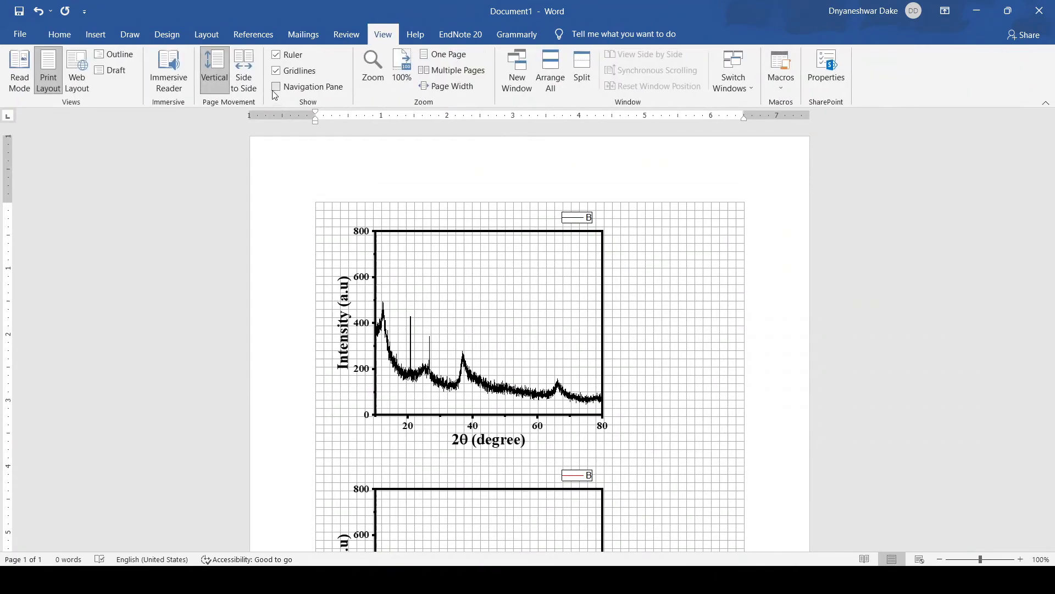
{"action": "left_click", "coordinate": [277, 71]}
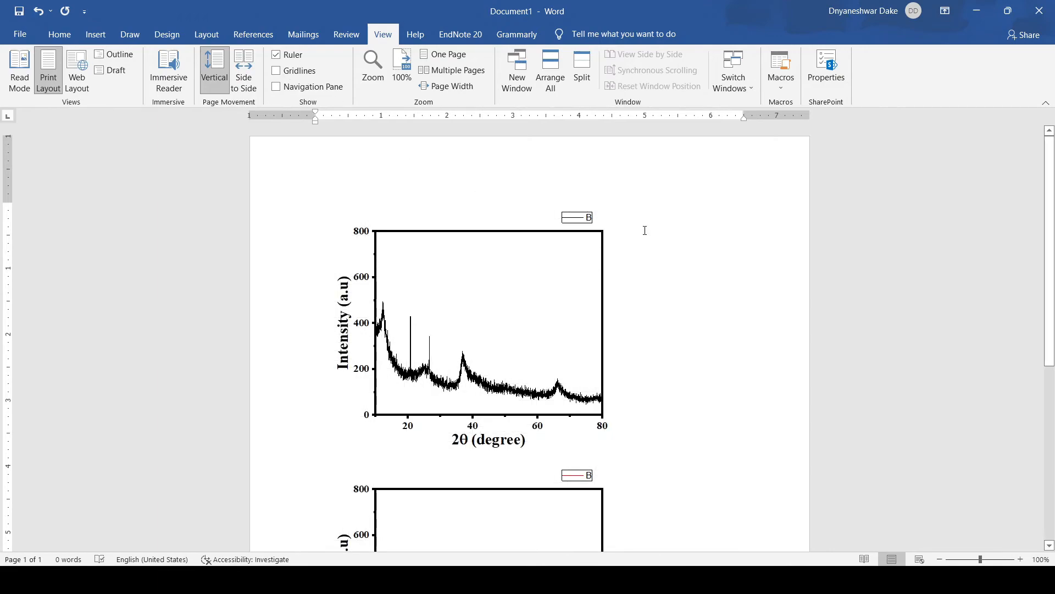
{"action": "scroll", "coordinate": [665, 267], "scroll_direction": "down", "scroll_amount": 3}
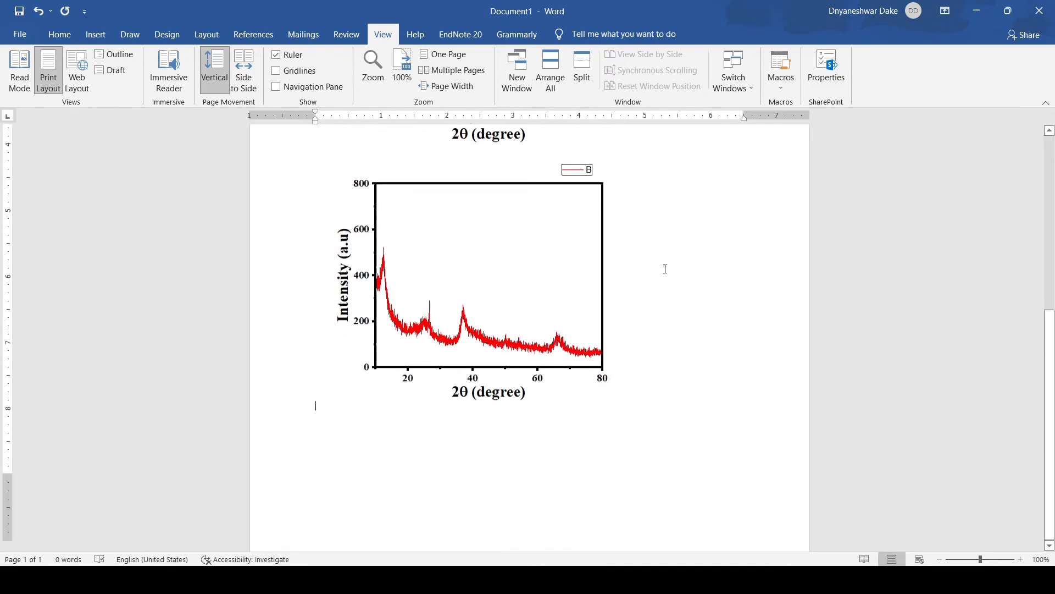
{"action": "scroll", "coordinate": [665, 268], "scroll_direction": "up", "scroll_amount": 6}
- Open the first embedded graph for editing in OriginPro, change its line color to magenta, and return to the Word document
{"action": "left_click", "coordinate": [513, 272]}
{"action": "double_click", "coordinate": [486, 281]}
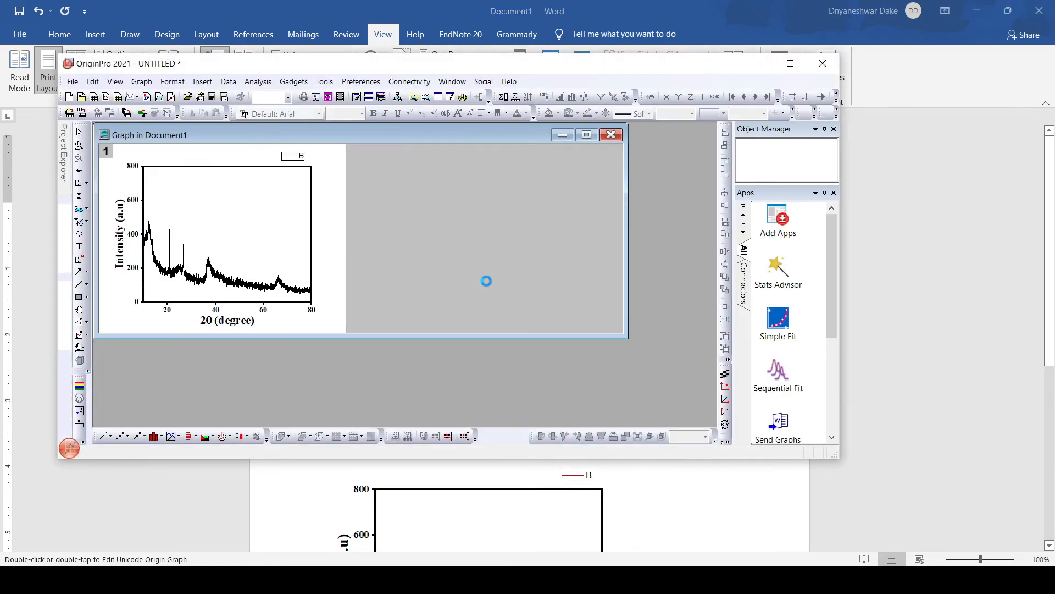
{"action": "double_click", "coordinate": [222, 280]}
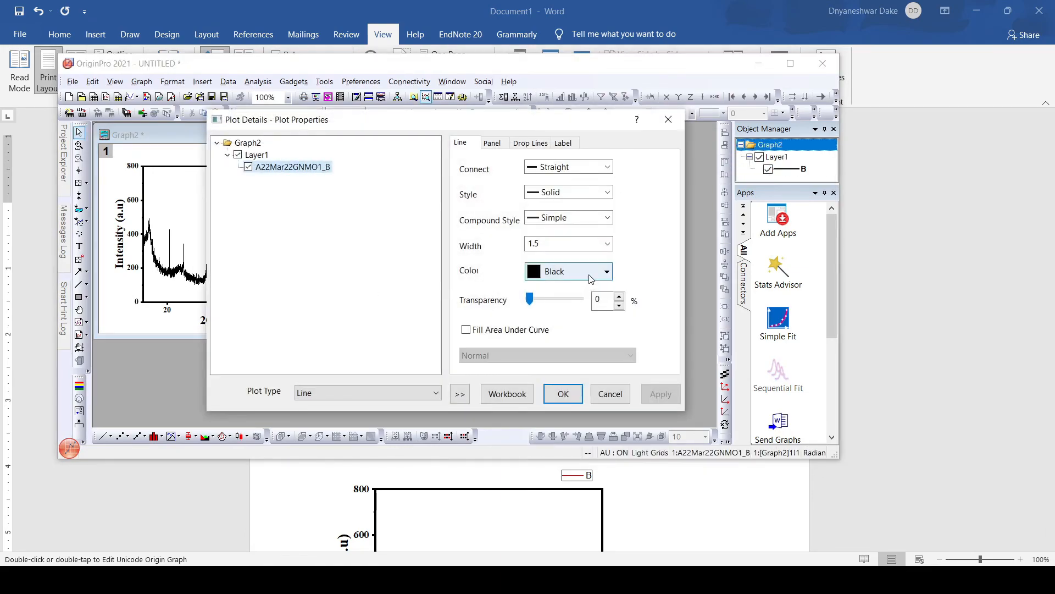
{"action": "left_click", "coordinate": [598, 272]}
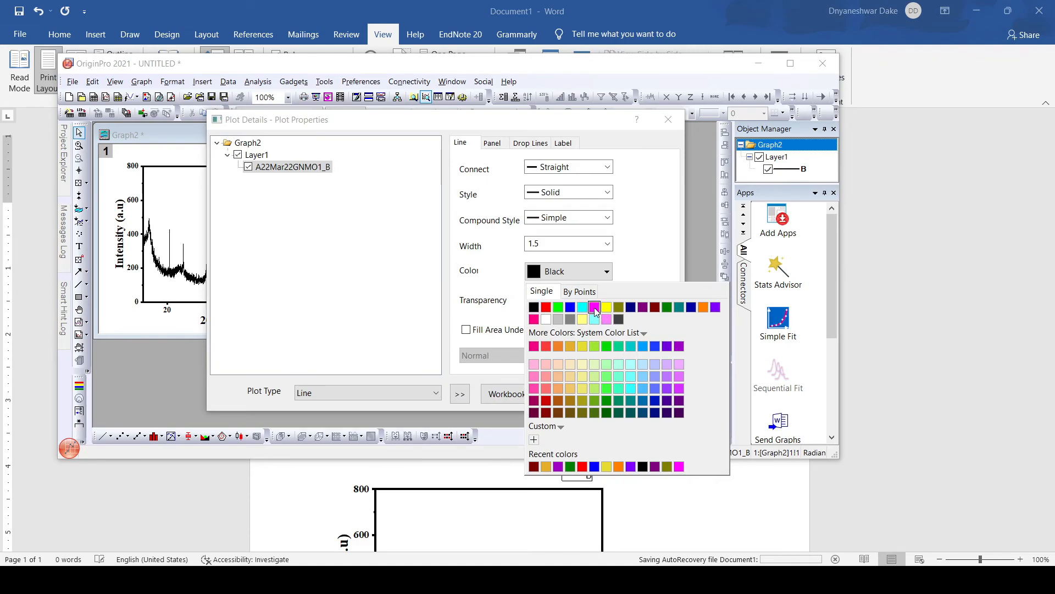
{"action": "left_click", "coordinate": [594, 307]}
{"action": "left_click", "coordinate": [564, 396]}
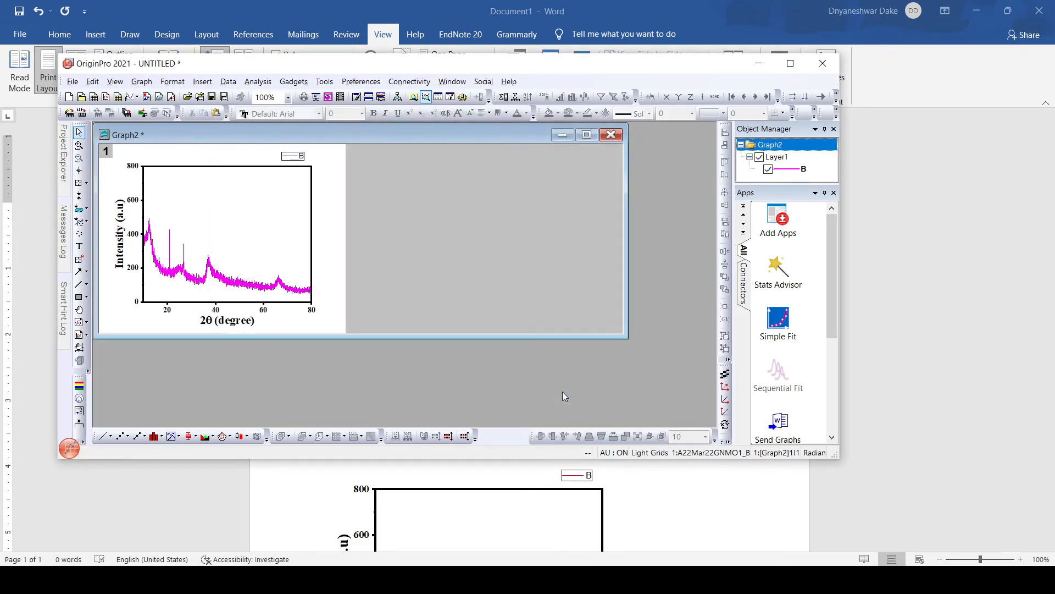
{"action": "left_click", "coordinate": [832, 67]}
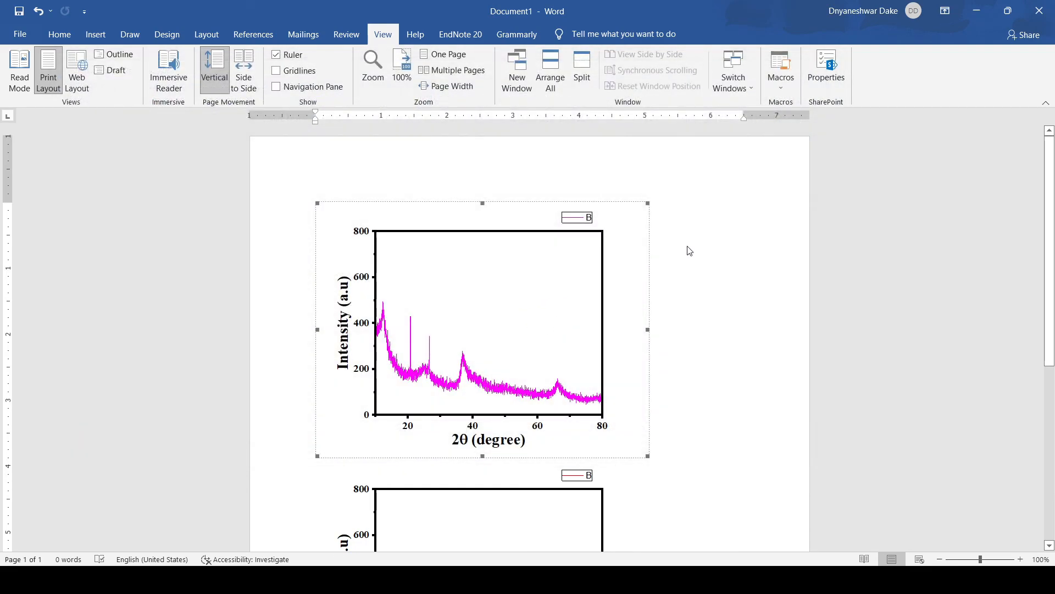
- Review the graphs in the document, then switch back to OriginPro and retry the pending Word export
{"action": "key", "text": "ctrl+End"}
{"action": "scroll", "coordinate": [687, 240], "scroll_direction": "down", "scroll_amount": 2}
{"action": "scroll", "coordinate": [654, 328], "scroll_direction": "up", "scroll_amount": 4}
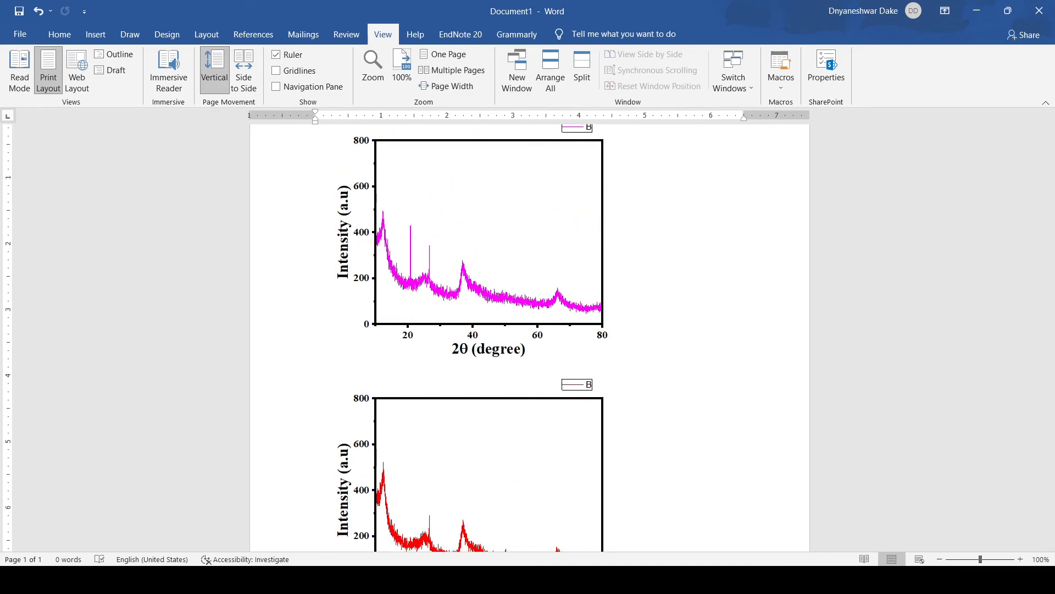
{"action": "key", "text": "alt+Tab"}
{"action": "left_click", "coordinate": [542, 320]}
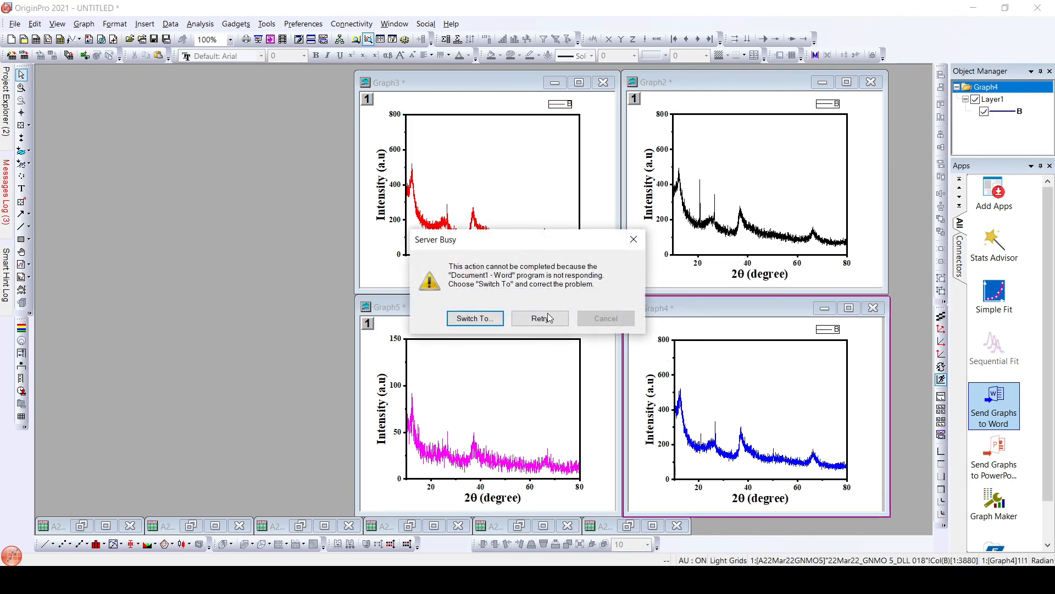
{"action": "left_click", "coordinate": [548, 321]}
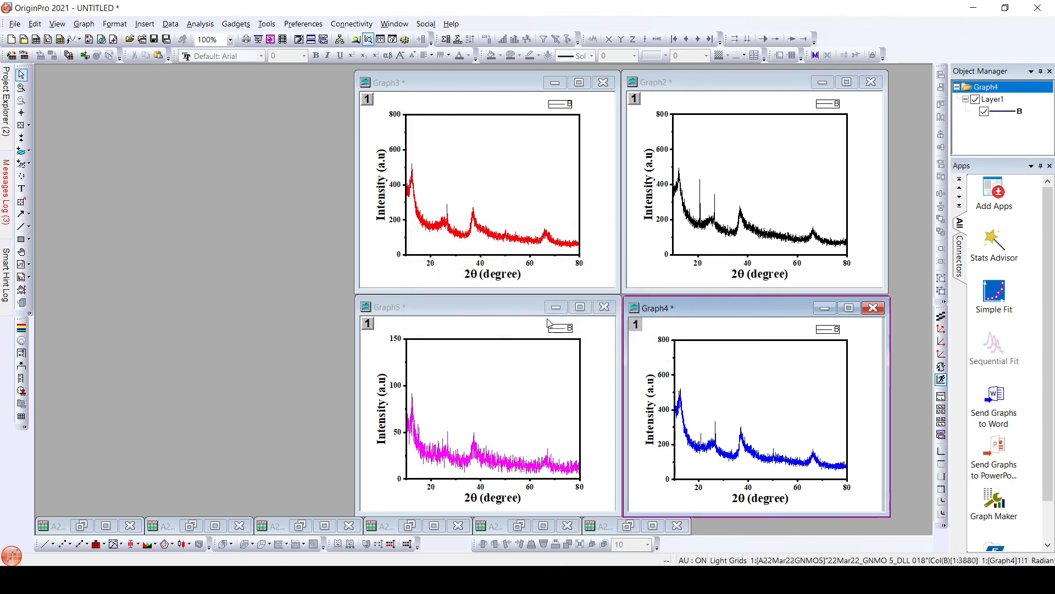